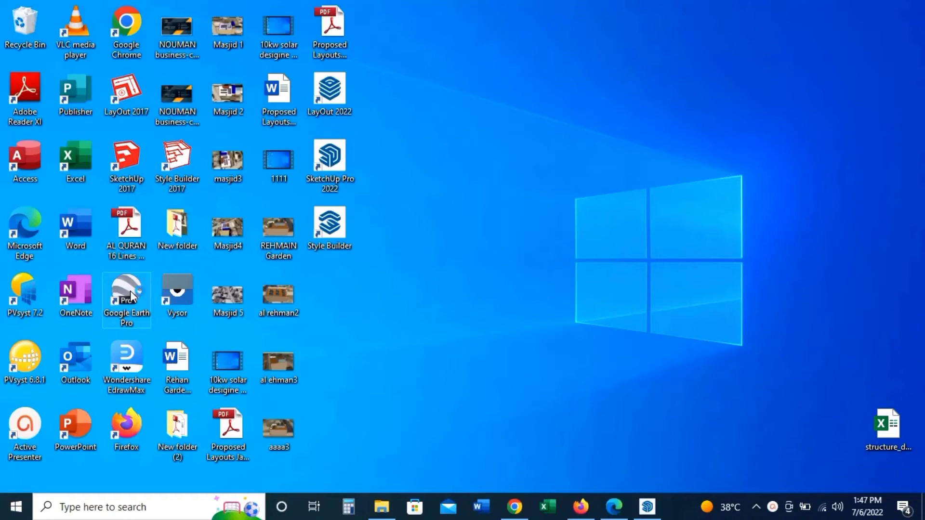
Step: Launch Google Earth Pro and search the site coordinates copied from the Google Maps pin
{"action": "double_click", "coordinate": [126, 294]}
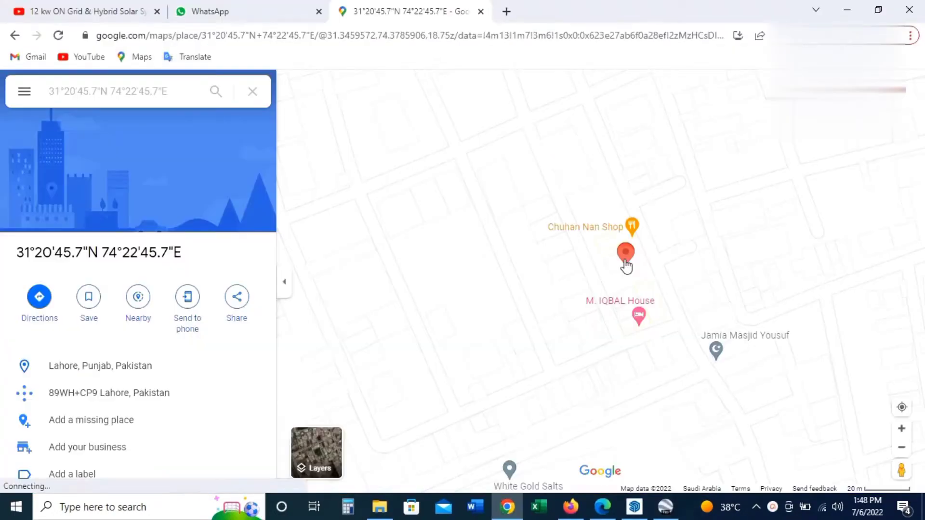
{"action": "right_click", "coordinate": [627, 261]}
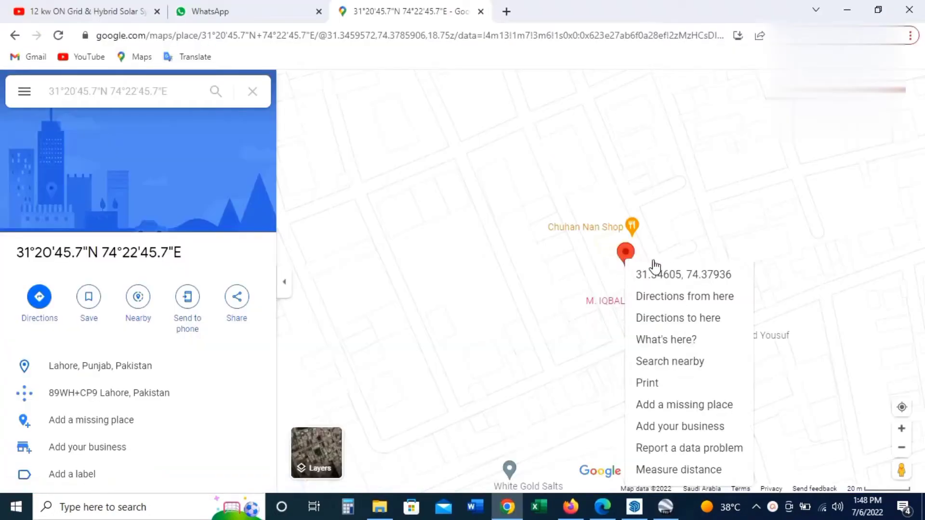
{"action": "left_click", "coordinate": [677, 274]}
{"action": "left_click", "coordinate": [666, 506]}
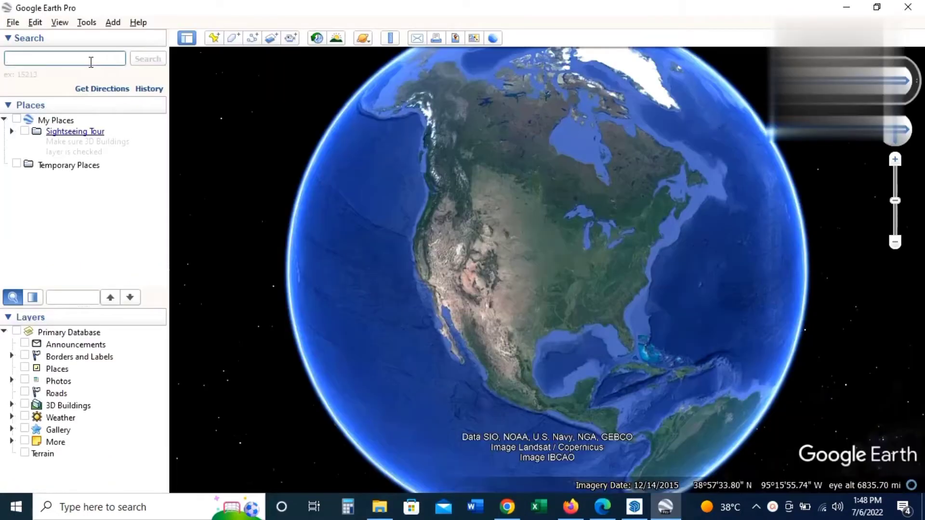
{"action": "left_click", "coordinate": [147, 59]}
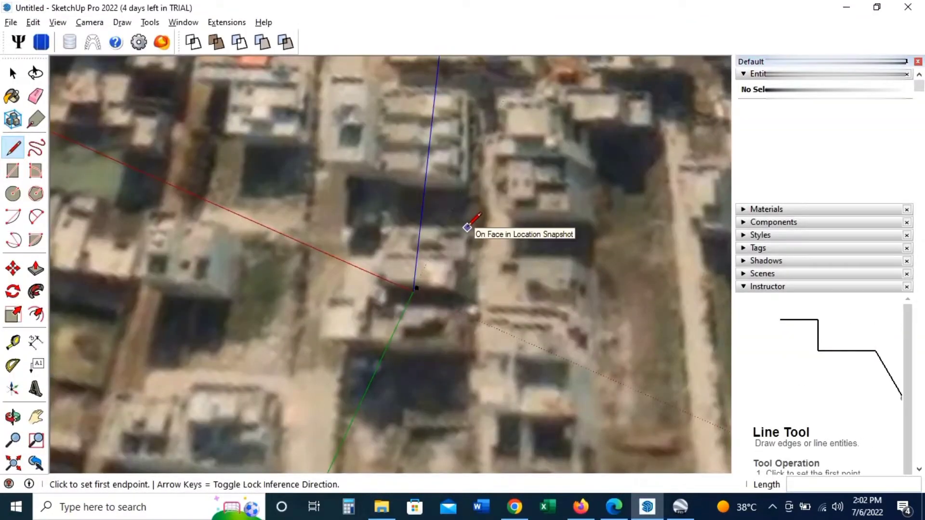
Step: Trace a closed 17.5' by 58' rectangle face over the building footprint in the snapshot
{"action": "left_click", "coordinate": [467, 227]}
{"action": "type", "text": "17.5"}
{"action": "key", "text": "Return"}
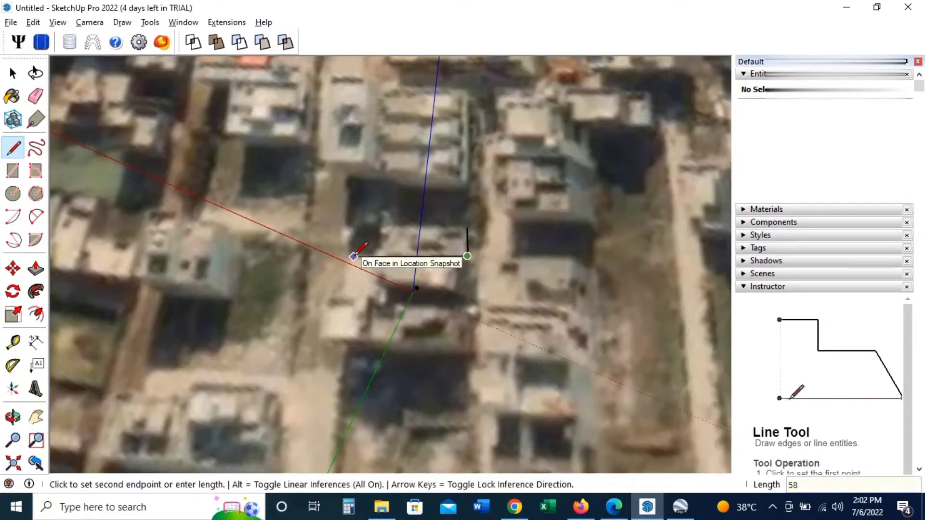
{"action": "key", "text": "Return"}
{"action": "scroll", "coordinate": [353, 256], "scroll_direction": "up", "scroll_amount": 2}
{"action": "scroll", "coordinate": [352, 215], "scroll_direction": "up", "scroll_amount": 1}
{"action": "scroll", "coordinate": [350, 222], "scroll_direction": "up", "scroll_amount": 1}
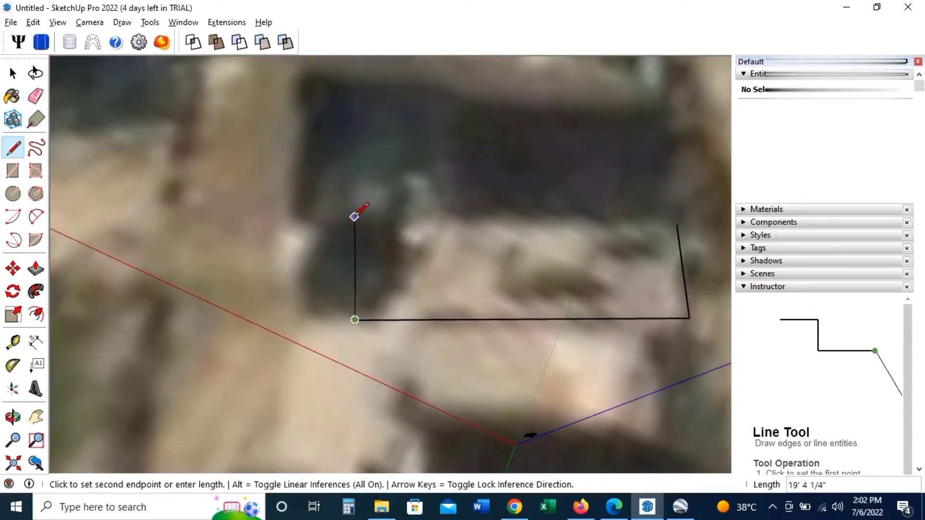
{"action": "type", "text": "17.5"}
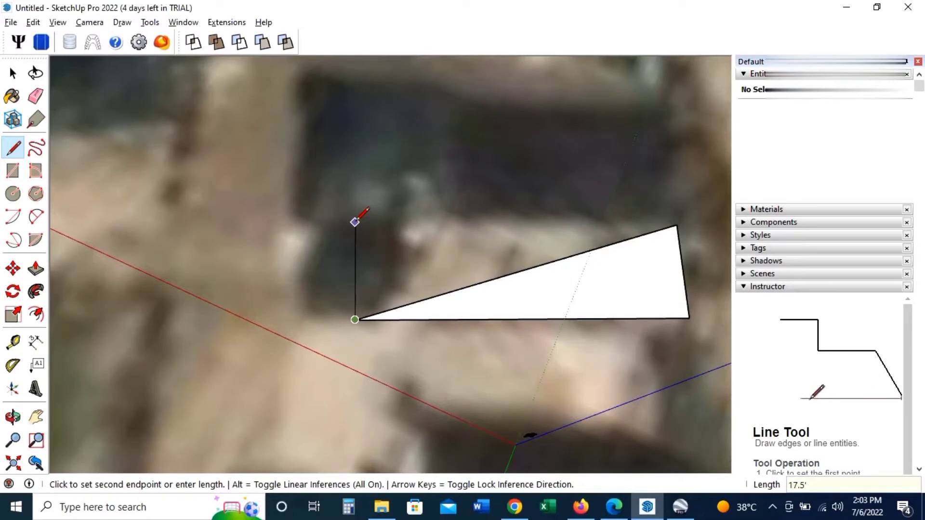
{"action": "key", "text": "Return"}
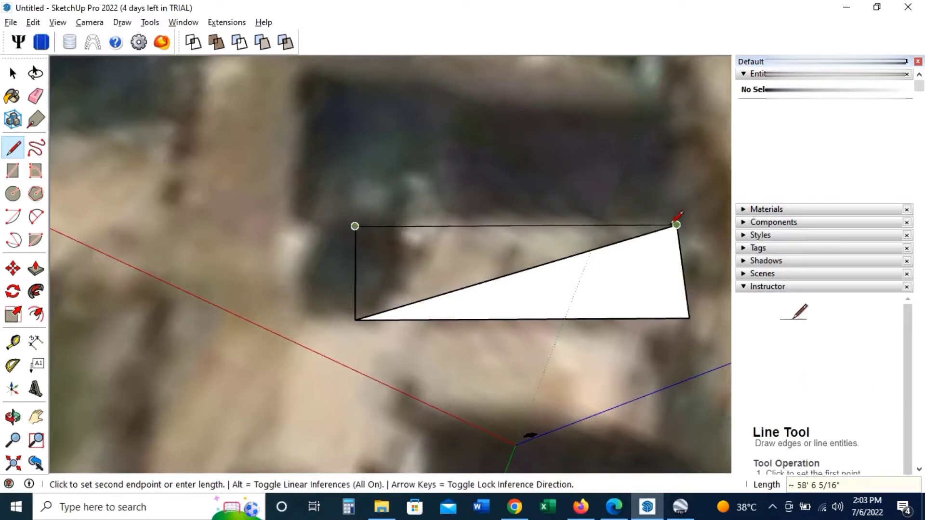
{"action": "left_click", "coordinate": [676, 224]}
{"action": "key", "text": "space"}
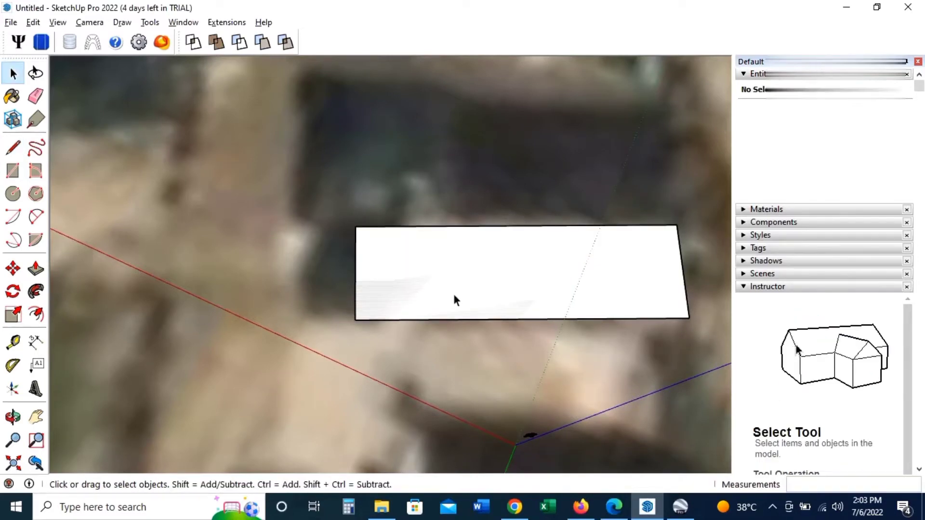
Step: Draw a rectangular notch off the slab's long lower edge
{"action": "scroll", "coordinate": [381, 281], "scroll_direction": "down", "scroll_amount": 1}
{"action": "key", "text": "l"}
{"action": "scroll", "coordinate": [381, 288], "scroll_direction": "up", "scroll_amount": 2}
{"action": "left_click", "coordinate": [319, 359]}
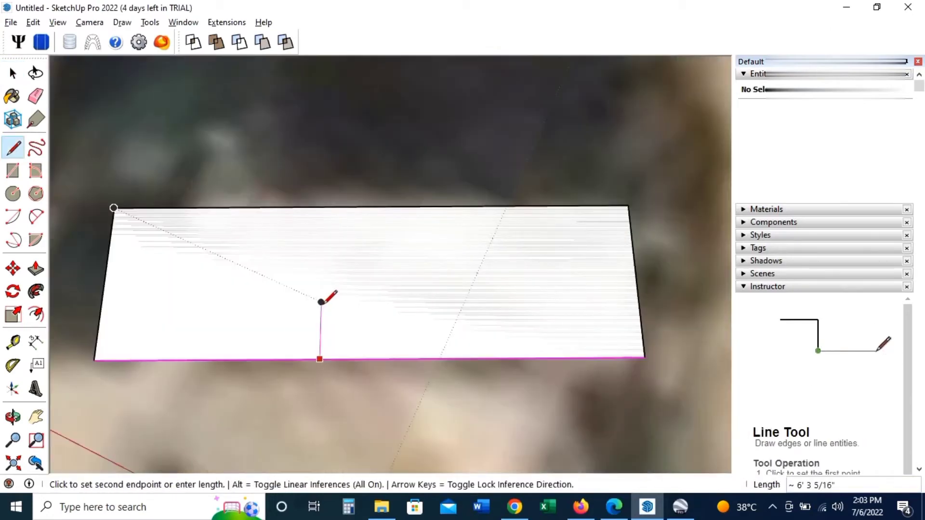
{"action": "left_click", "coordinate": [321, 302]}
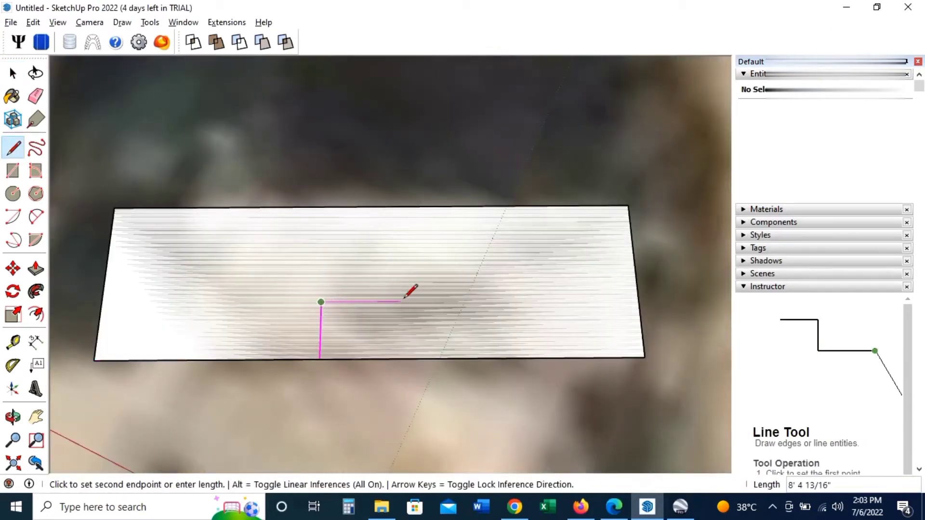
{"action": "left_click", "coordinate": [460, 302]}
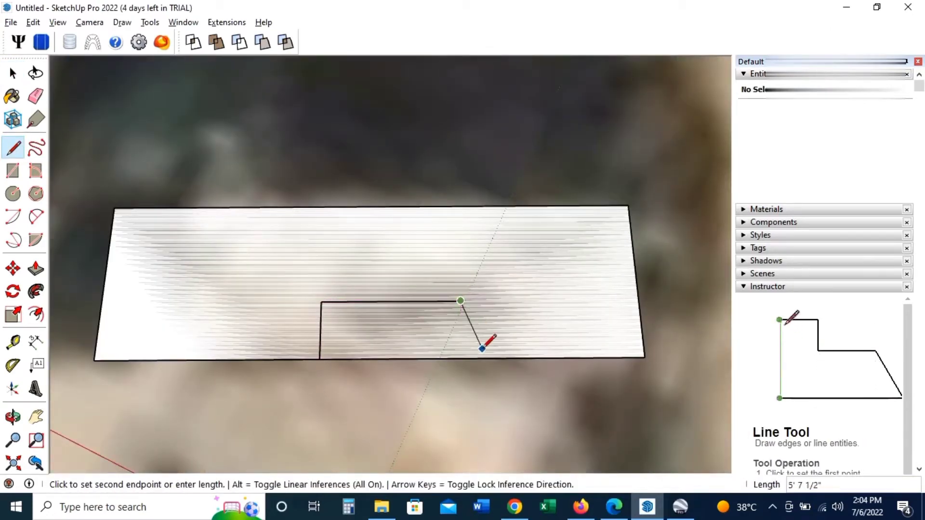
{"action": "left_click", "coordinate": [458, 359]}
Step: Offset the slab outline inward for wall thickness and close the gap in the outer border
{"action": "key", "text": "f"}
{"action": "left_click", "coordinate": [379, 296]}
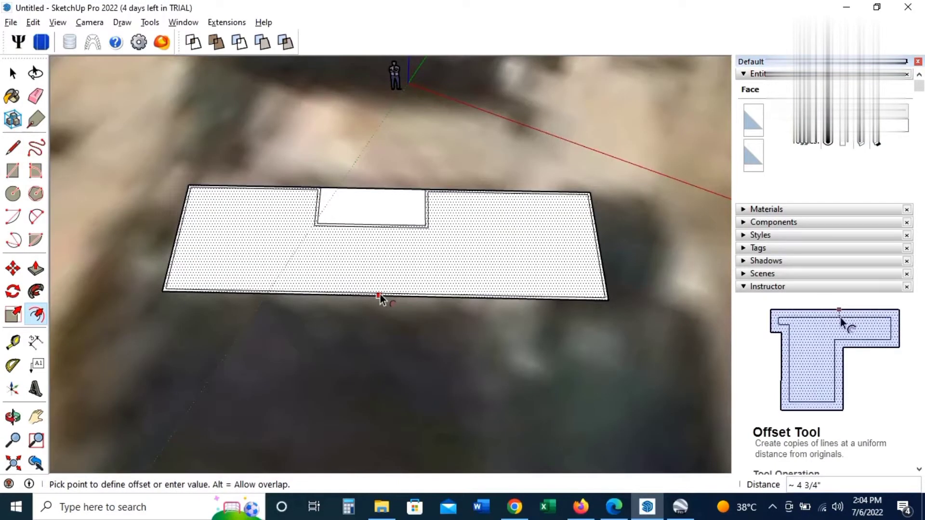
{"action": "key", "text": "l"}
{"action": "scroll", "coordinate": [379, 297], "scroll_direction": "up", "scroll_amount": 10}
{"action": "left_click", "coordinate": [459, 164]}
{"action": "middle_click_drag", "start_coordinate": [459, 163], "coordinate": [179, 183]}
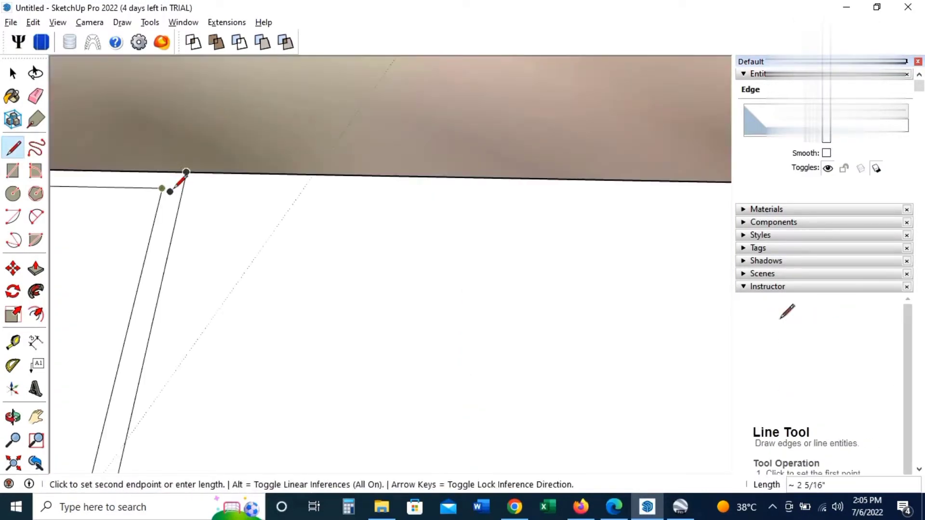
{"action": "left_click", "coordinate": [188, 188]}
{"action": "key", "text": "space"}
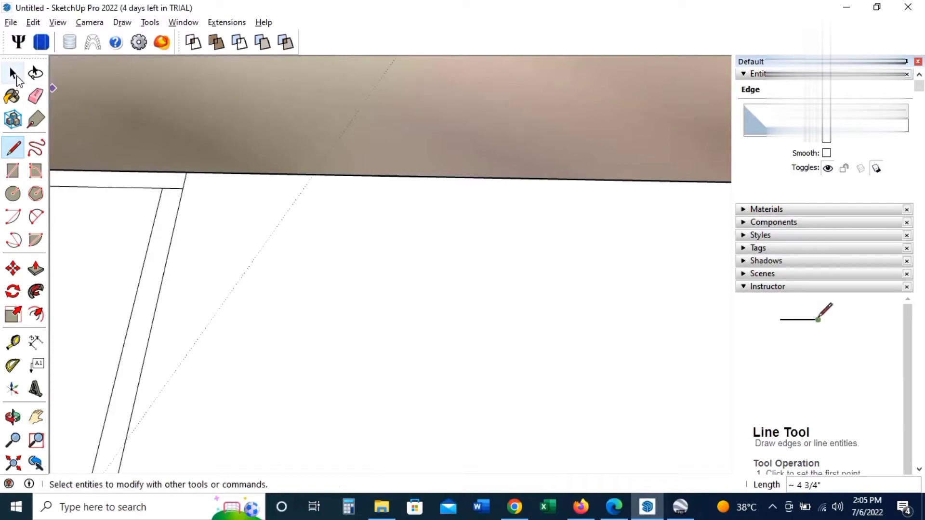
Step: Delete the stray long bottom edge and select the slab face
{"action": "scroll", "coordinate": [460, 302], "scroll_direction": "down", "scroll_amount": 3}
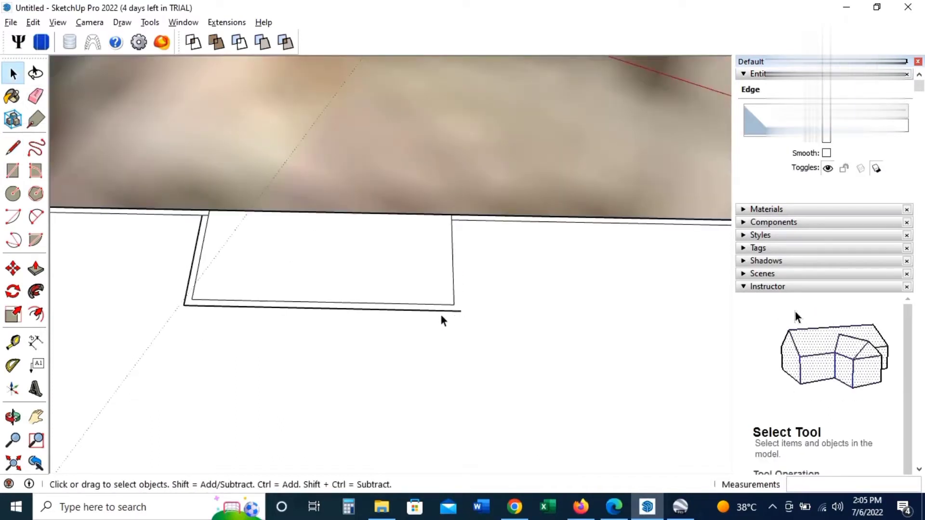
{"action": "key", "text": "Delete"}
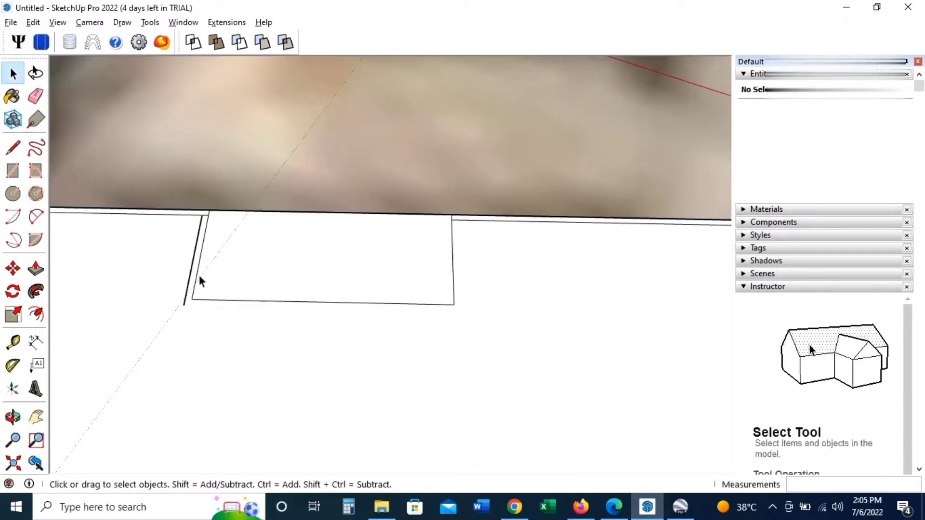
{"action": "scroll", "coordinate": [204, 274], "scroll_direction": "down", "scroll_amount": 5}
{"action": "left_click", "coordinate": [453, 365]}
Step: Extrude the slab face up to a 17' building height
{"action": "key", "text": "p"}
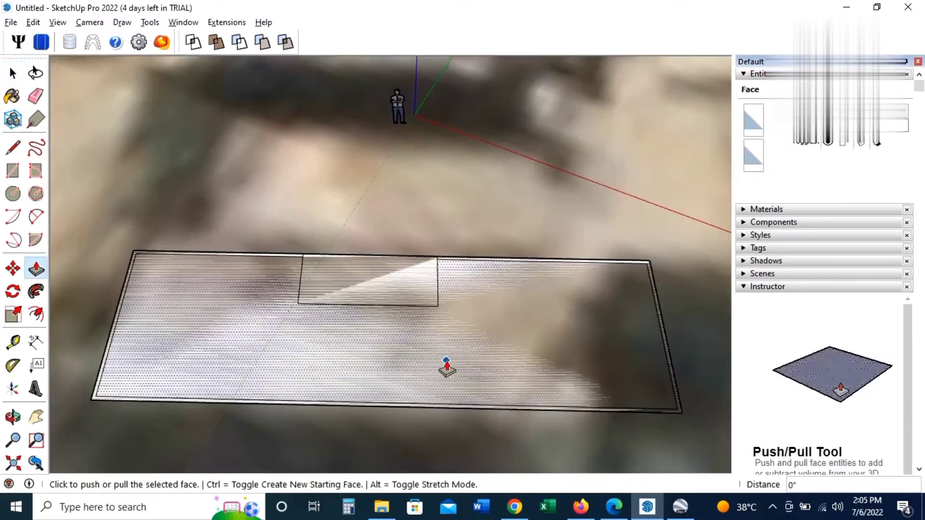
{"action": "left_click", "coordinate": [447, 358]}
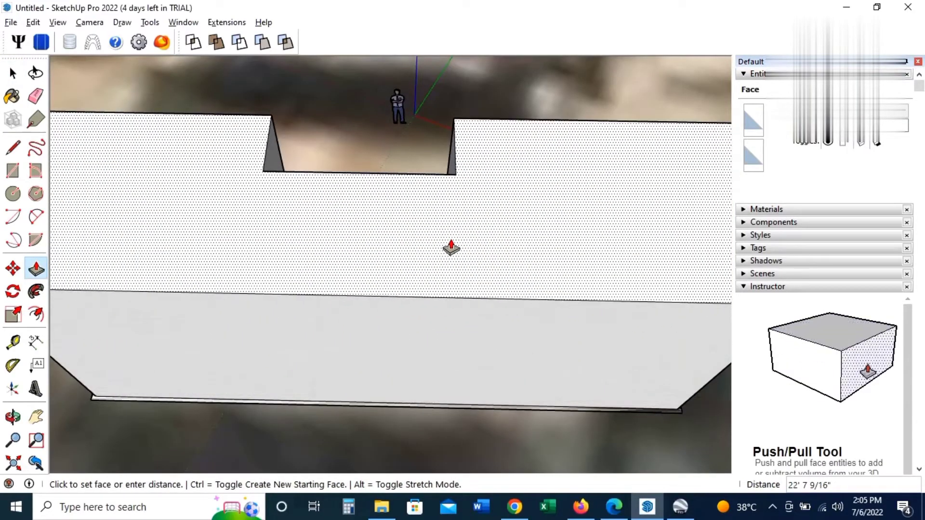
{"action": "type", "text": "17'"}
{"action": "key", "text": "Return"}
{"action": "scroll", "coordinate": [452, 247], "scroll_direction": "down", "scroll_amount": 3}
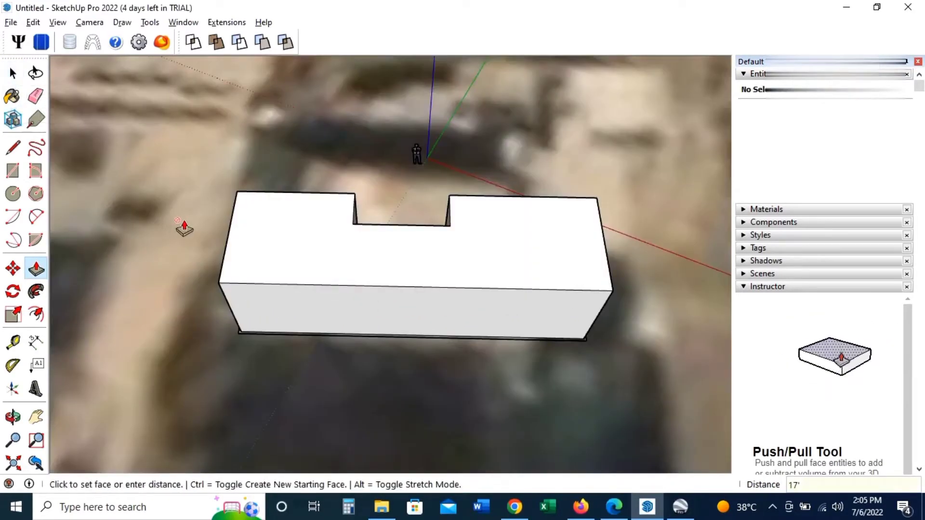
Step: From a low side view, pull the notch face out 17' to match the block
{"action": "key", "text": "o"}
{"action": "mouse_move", "coordinate": [175, 262]}
{"action": "left_mouse_down"}
{"action": "mouse_move", "coordinate": [516, 305]}
{"action": "mouse_move", "coordinate": [424, 343]}
{"action": "mouse_move", "coordinate": [492, 328]}
{"action": "left_mouse_up"}
{"action": "mouse_move", "coordinate": [402, 330]}
{"action": "left_mouse_down"}
{"action": "mouse_move", "coordinate": [367, 351]}
{"action": "mouse_move", "coordinate": [495, 373]}
{"action": "left_mouse_up"}
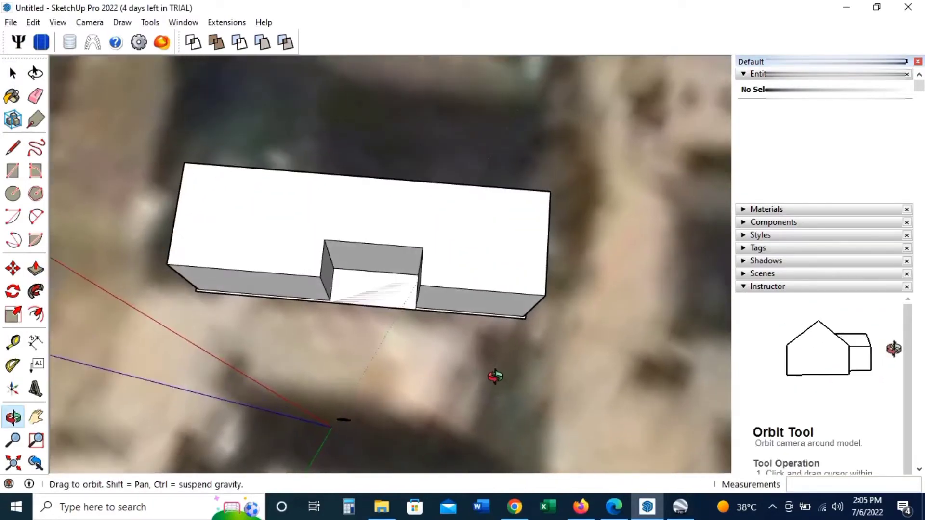
{"action": "key", "text": "p"}
{"action": "scroll", "coordinate": [366, 294], "scroll_direction": "up", "scroll_amount": 5}
{"action": "scroll", "coordinate": [366, 295], "scroll_direction": "up", "scroll_amount": 1}
{"action": "left_click", "coordinate": [363, 285]}
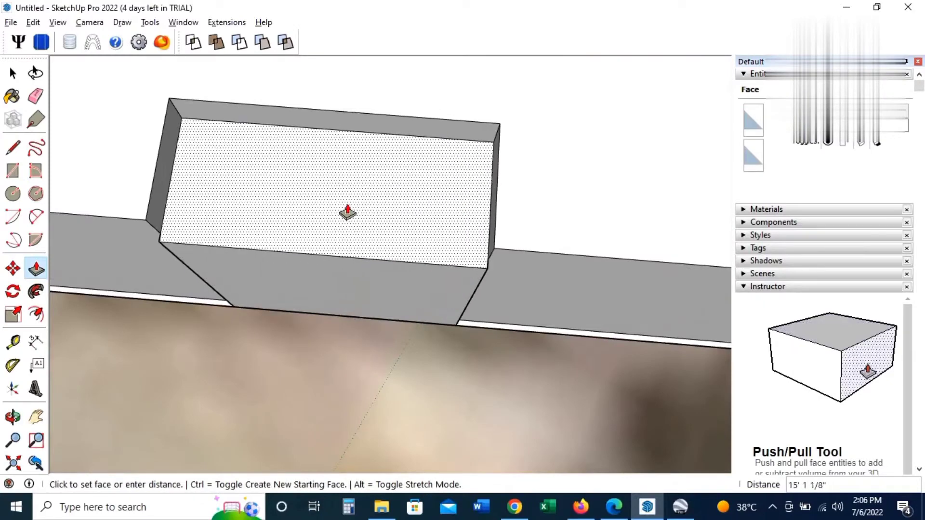
{"action": "left_click", "coordinate": [336, 186]}
Step: Push the inner faces down to hollow the block into thin perimeter walls
{"action": "left_click", "coordinate": [554, 318]}
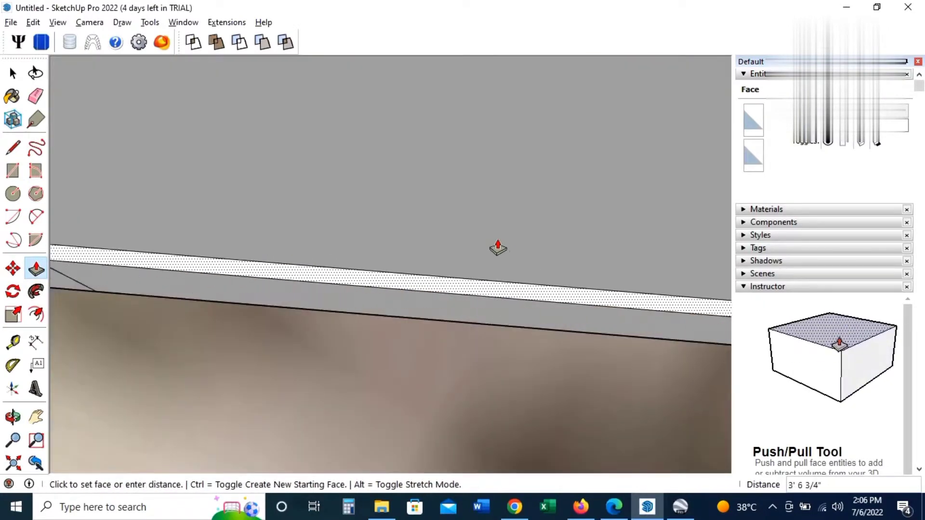
{"action": "scroll", "coordinate": [496, 238], "scroll_direction": "down", "scroll_amount": 2}
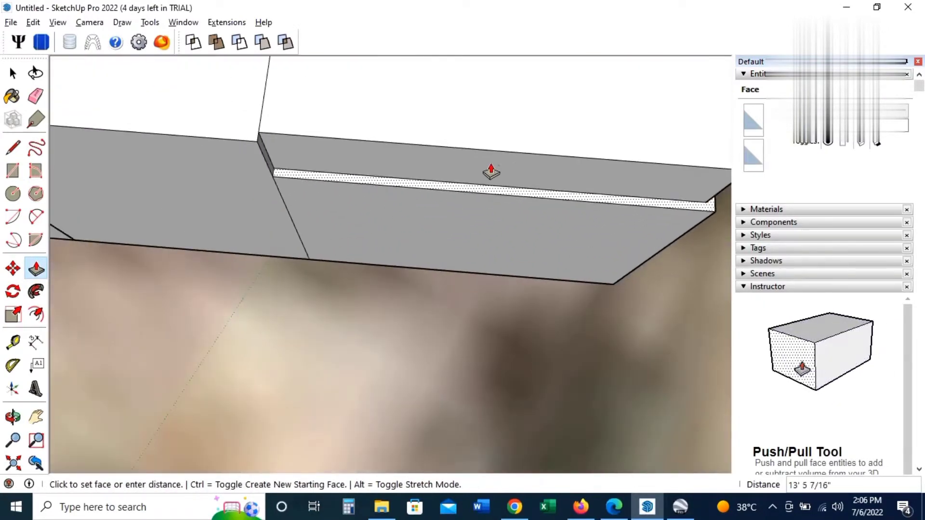
{"action": "left_click", "coordinate": [486, 150]}
{"action": "left_click", "coordinate": [473, 263]}
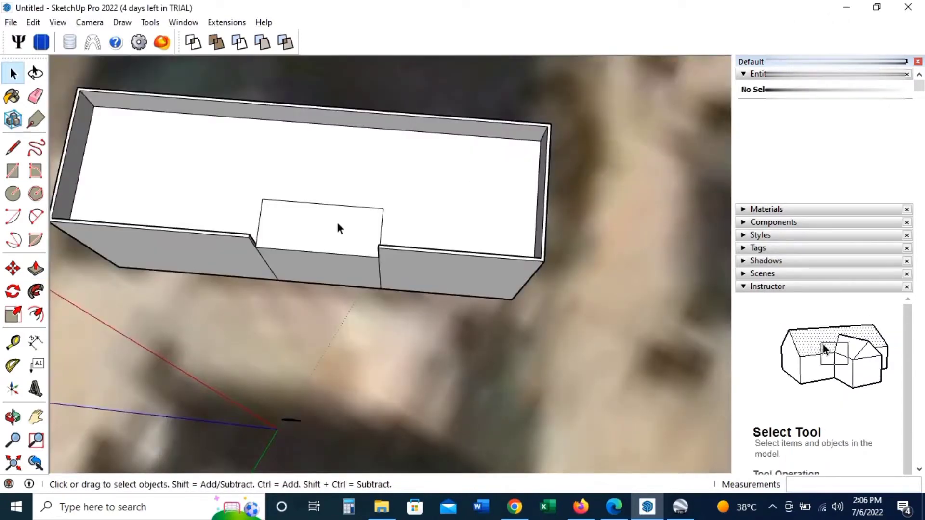
Step: Raise the small notch block above the roof
{"action": "key", "text": "p"}
{"action": "left_click", "coordinate": [340, 225]}
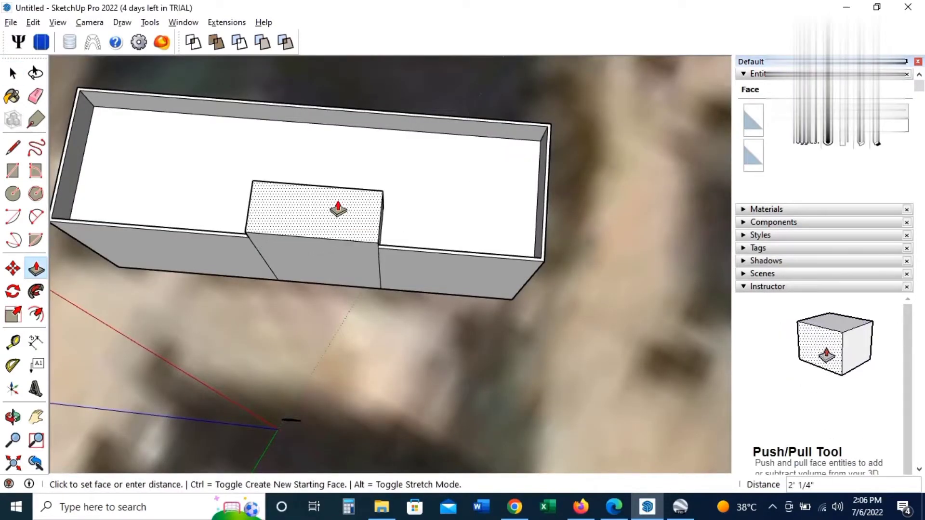
{"action": "mouse_move", "coordinate": [331, 187]}
{"action": "middle_mouse_down"}
{"action": "mouse_move", "coordinate": [355, 355]}
{"action": "mouse_move", "coordinate": [398, 310]}
{"action": "mouse_move", "coordinate": [336, 376]}
{"action": "mouse_move", "coordinate": [292, 384]}
{"action": "mouse_move", "coordinate": [506, 363]}
{"action": "mouse_move", "coordinate": [444, 392]}
{"action": "mouse_move", "coordinate": [478, 406]}
{"action": "mouse_move", "coordinate": [445, 403]}
{"action": "middle_mouse_up"}
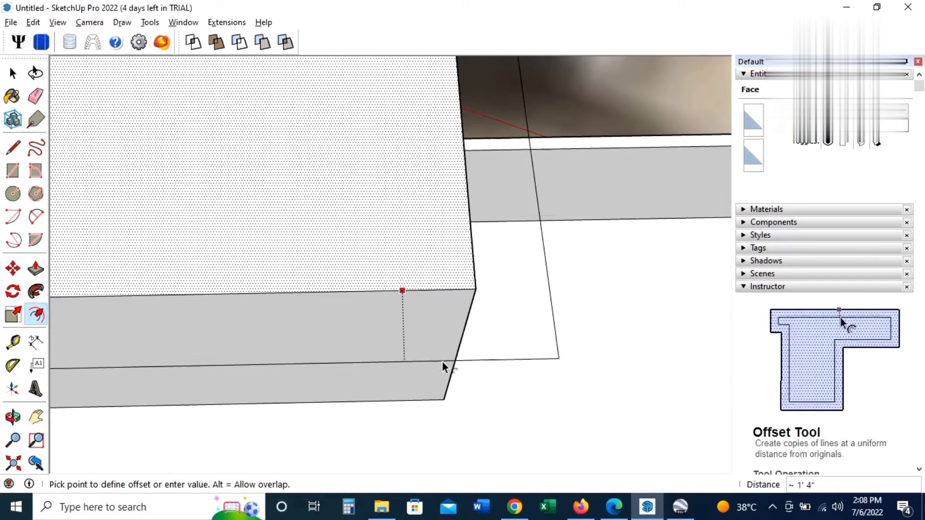
Step: Add a 1' 4" outward offset border on the raised block's top face
{"action": "left_click", "coordinate": [442, 362]}
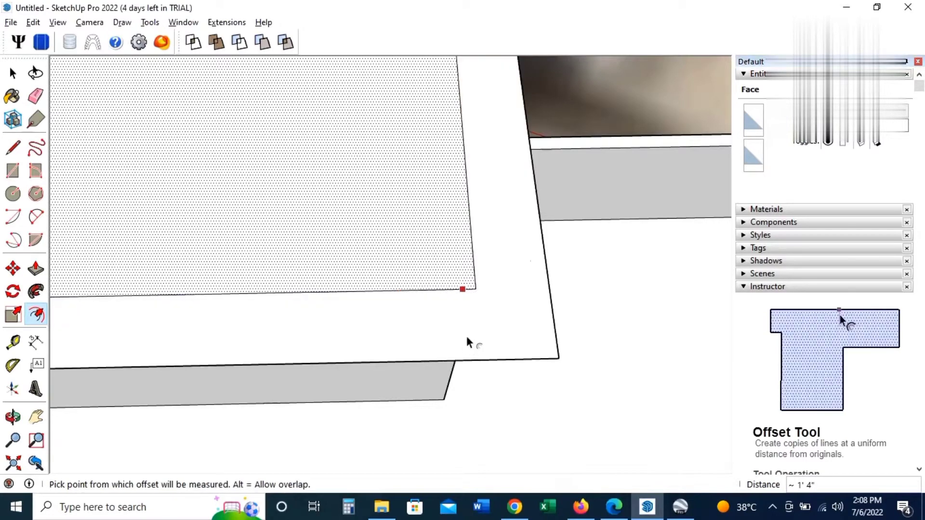
{"action": "key", "text": "space"}
{"action": "left_click", "coordinate": [364, 379]}
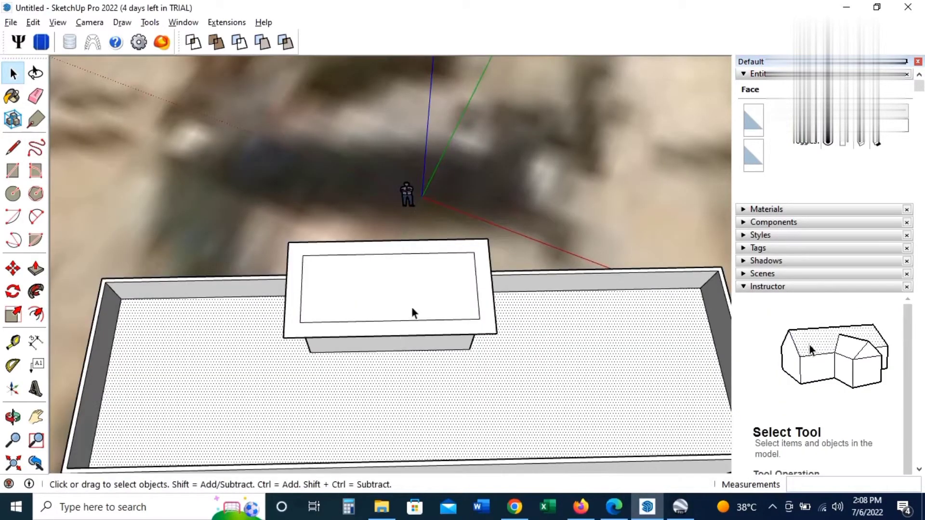
{"action": "left_click", "coordinate": [413, 311]}
{"action": "scroll", "coordinate": [438, 403], "scroll_direction": "up", "scroll_amount": 1}
{"action": "scroll", "coordinate": [435, 398], "scroll_direction": "down", "scroll_amount": 2}
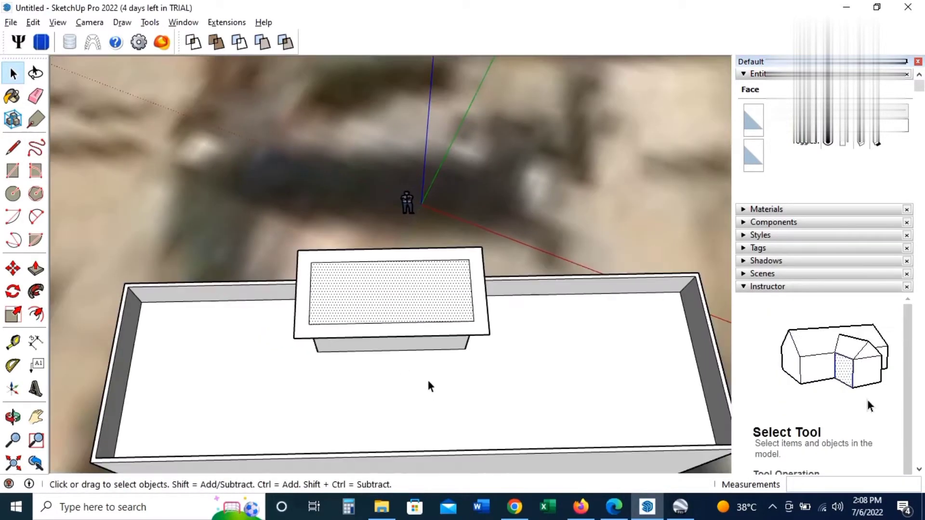
Step: Draw two lines from the inner rectangle corners to the overhanging slab's outer corners
{"action": "left_click", "coordinate": [433, 375]}
{"action": "key", "text": "l"}
{"action": "middle_click_drag", "start_coordinate": [434, 375], "coordinate": [582, 386]}
{"action": "scroll", "coordinate": [489, 213], "scroll_direction": "up", "scroll_amount": 2}
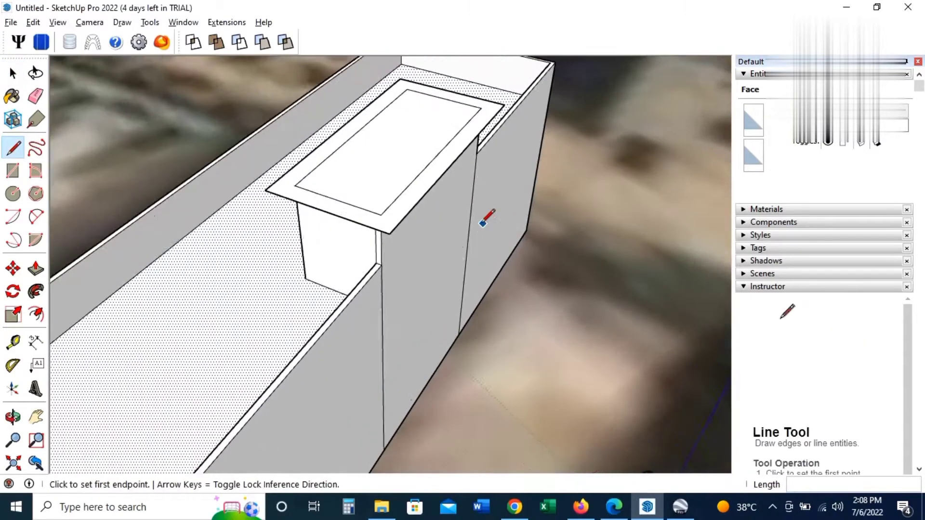
{"action": "scroll", "coordinate": [356, 219], "scroll_direction": "up", "scroll_amount": 2}
{"action": "left_click", "coordinate": [331, 207]}
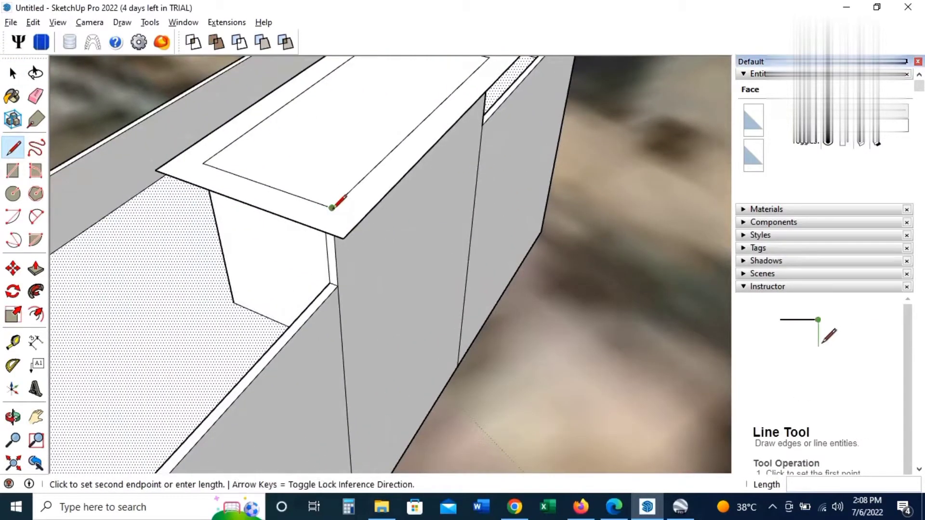
{"action": "left_click", "coordinate": [312, 226]}
{"action": "scroll", "coordinate": [351, 206], "scroll_direction": "down", "scroll_amount": 2}
{"action": "scroll", "coordinate": [331, 212], "scroll_direction": "down", "scroll_amount": 2}
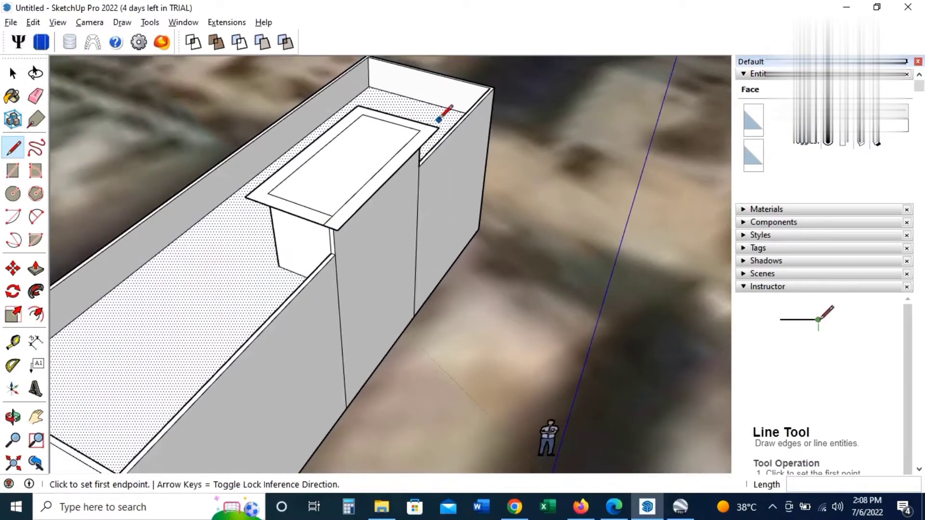
{"action": "scroll", "coordinate": [439, 117], "scroll_direction": "up", "scroll_amount": 4}
{"action": "left_click", "coordinate": [394, 142]}
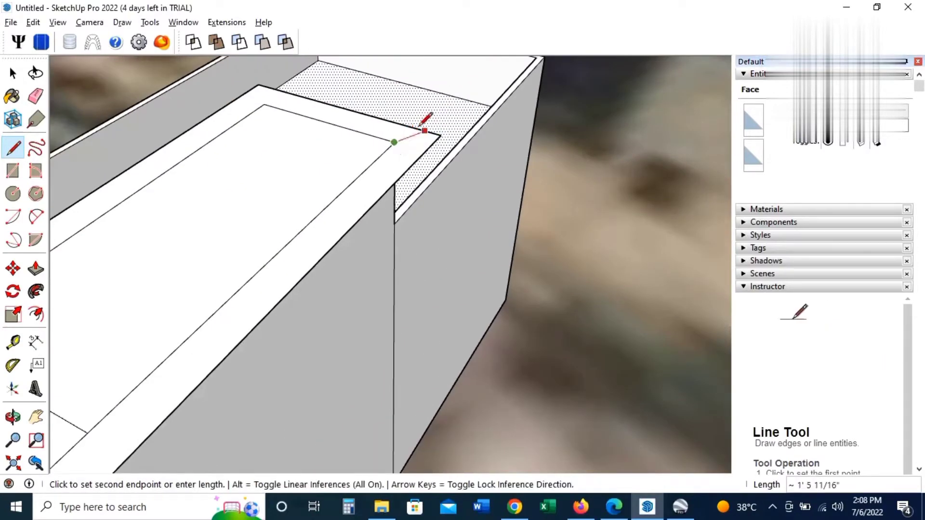
{"action": "left_click", "coordinate": [410, 126]}
Step: Delete the edge bounding the thin strip along the slab and the short leftover edge
{"action": "left_click", "coordinate": [12, 73]}
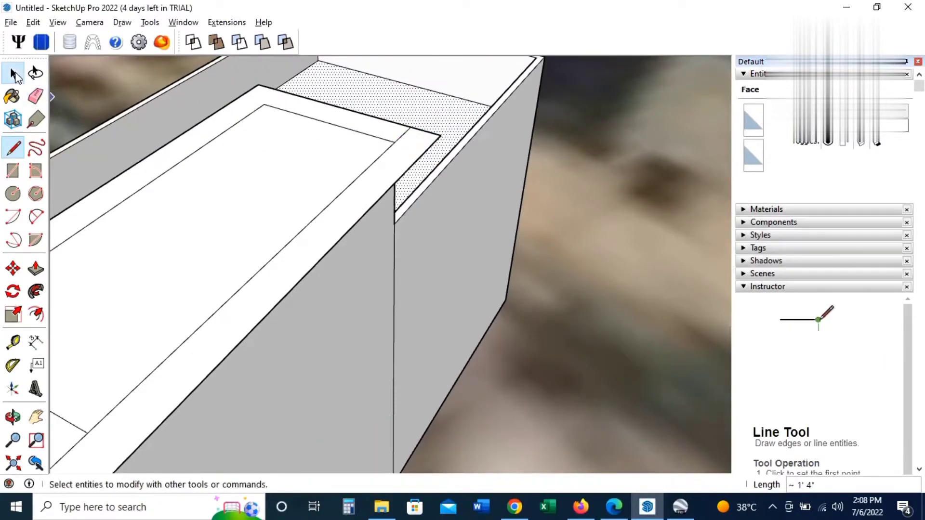
{"action": "scroll", "coordinate": [474, 211], "scroll_direction": "down", "scroll_amount": 2}
{"action": "scroll", "coordinate": [475, 212], "scroll_direction": "down", "scroll_amount": 1}
{"action": "left_click", "coordinate": [339, 278]}
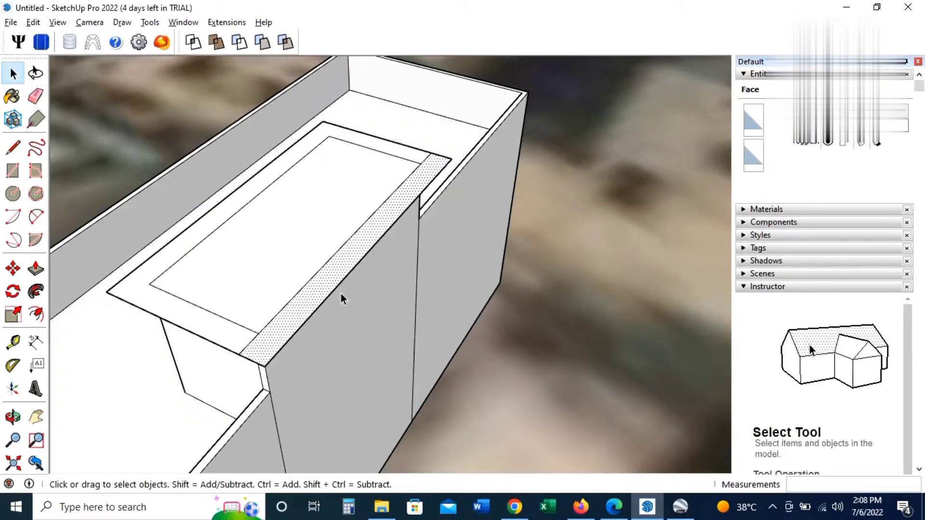
{"action": "left_click", "coordinate": [331, 297]}
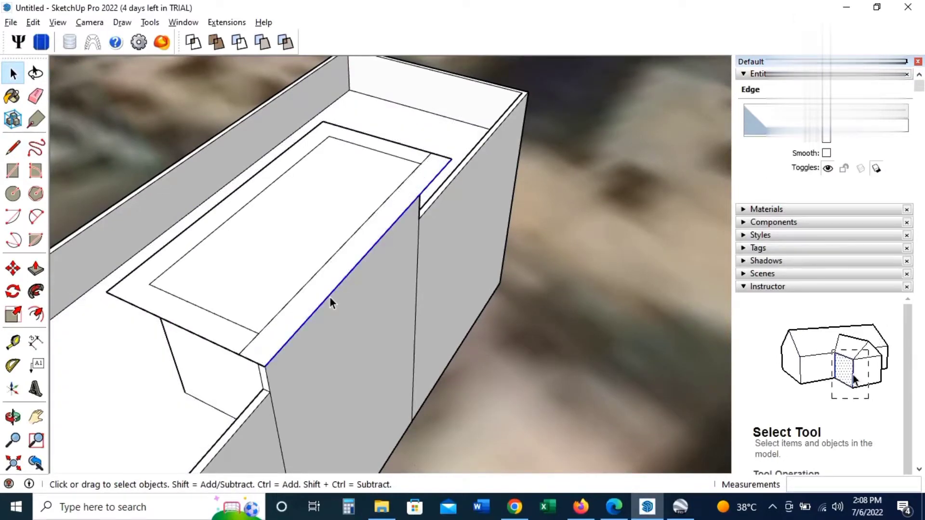
{"action": "key", "text": "Delete"}
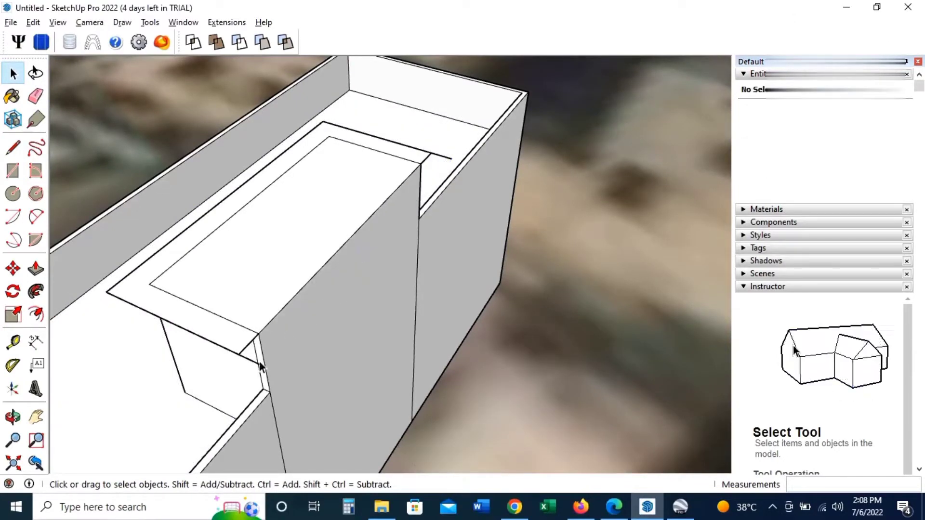
{"action": "left_click", "coordinate": [260, 370]}
{"action": "key", "text": "Delete"}
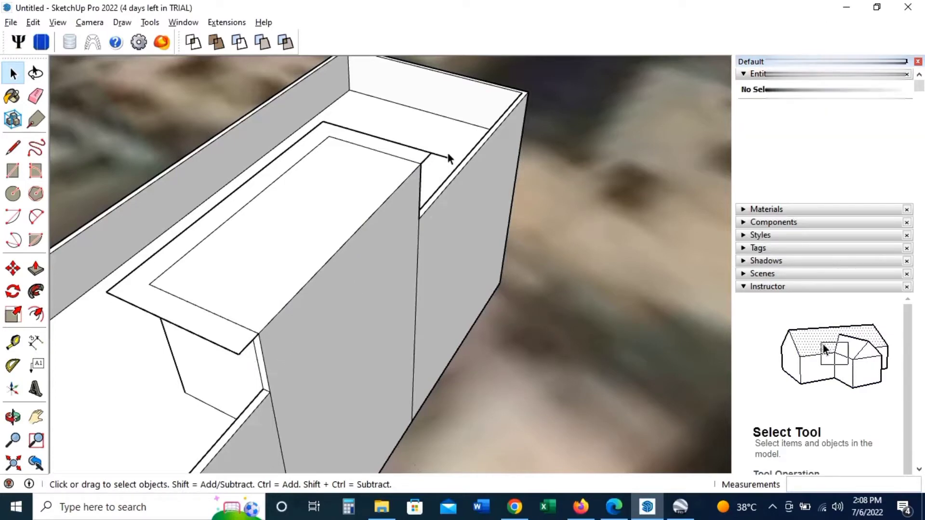
Step: Orbit around the box and delete the leftover vertical edge segment
{"action": "scroll", "coordinate": [444, 229], "scroll_direction": "down", "scroll_amount": 3}
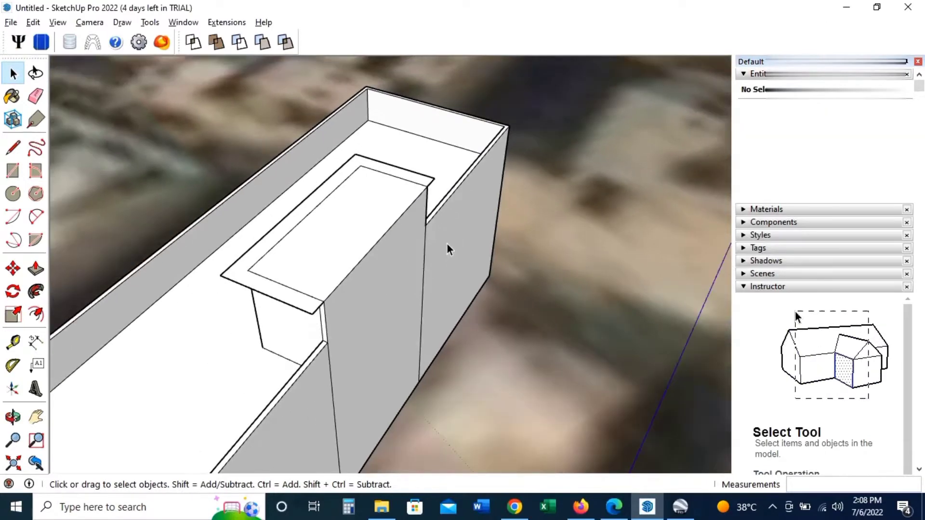
{"action": "scroll", "coordinate": [424, 307], "scroll_direction": "down", "scroll_amount": 2}
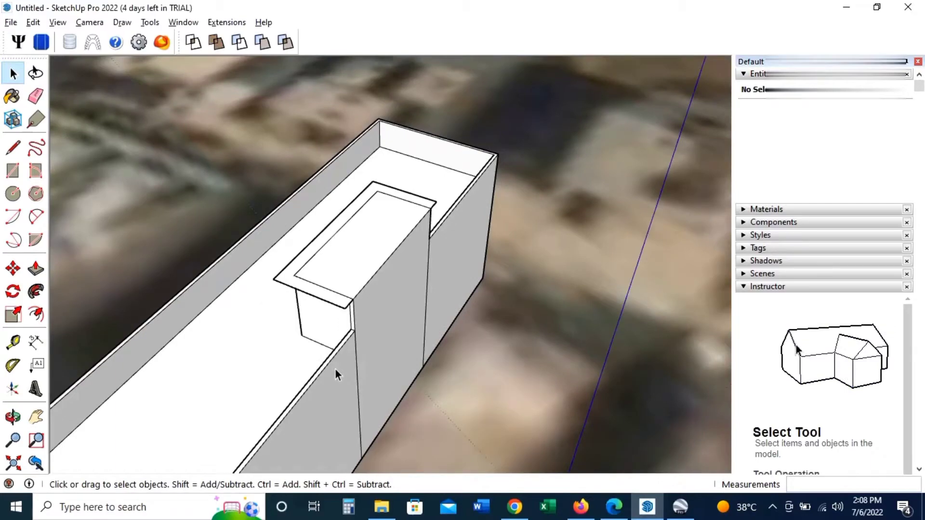
{"action": "mouse_move", "coordinate": [306, 399]}
{"action": "middle_mouse_down"}
{"action": "mouse_move", "coordinate": [493, 380]}
{"action": "mouse_move", "coordinate": [526, 389]}
{"action": "mouse_move", "coordinate": [396, 376]}
{"action": "mouse_move", "coordinate": [355, 400]}
{"action": "mouse_move", "coordinate": [172, 285]}
{"action": "mouse_move", "coordinate": [470, 371]}
{"action": "middle_mouse_up"}
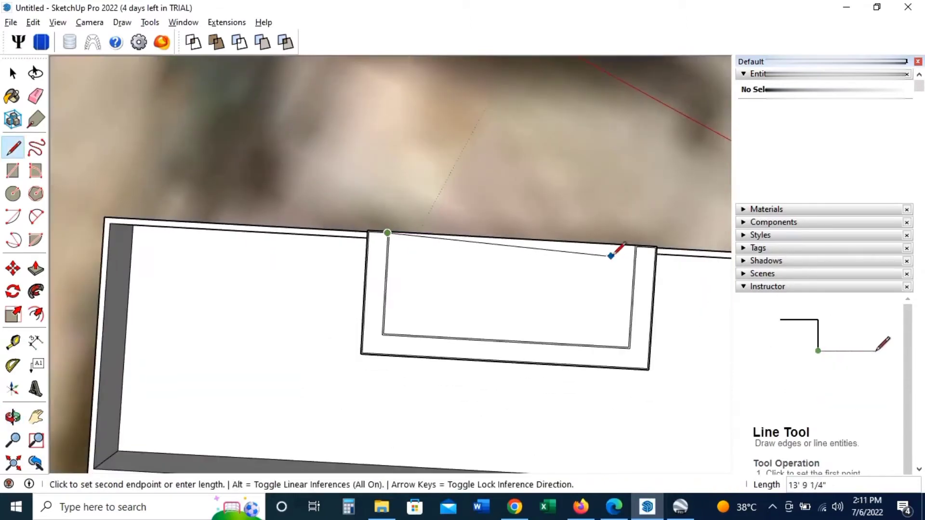
{"action": "scroll", "coordinate": [651, 250], "scroll_direction": "up", "scroll_amount": 3}
{"action": "scroll", "coordinate": [630, 241], "scroll_direction": "up", "scroll_amount": 3}
{"action": "scroll", "coordinate": [611, 240], "scroll_direction": "up", "scroll_amount": 2}
{"action": "key", "text": "space"}
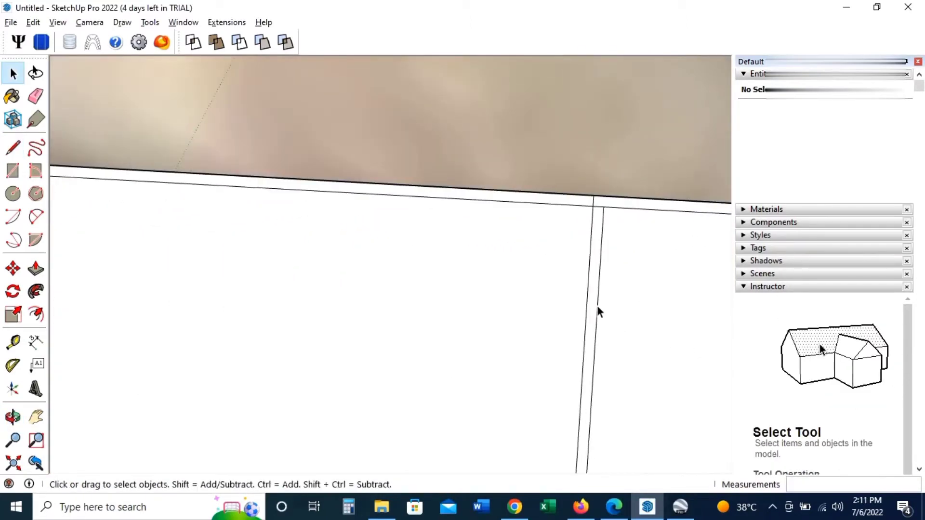
{"action": "left_click", "coordinate": [597, 308]}
{"action": "key", "text": "Delete"}
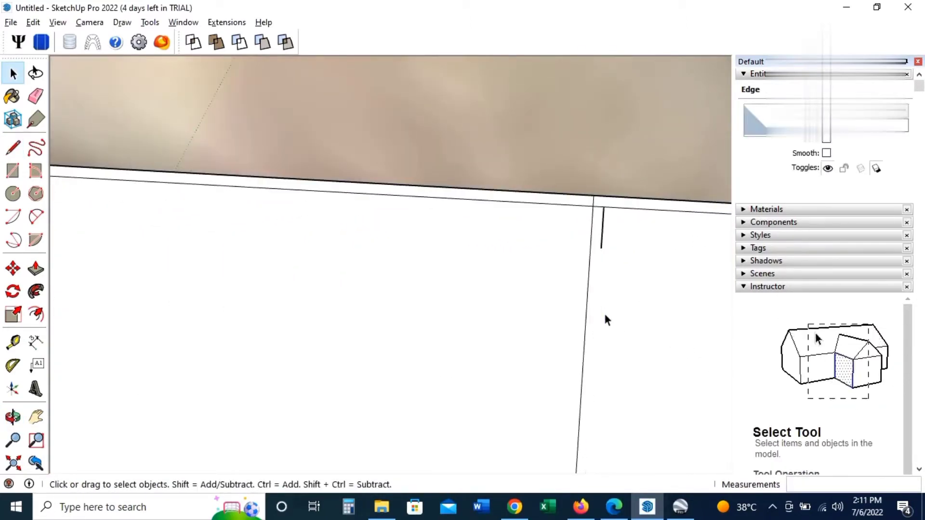
Step: Delete the remaining stray edge on the slab
{"action": "scroll", "coordinate": [602, 243], "scroll_direction": "down", "scroll_amount": 1}
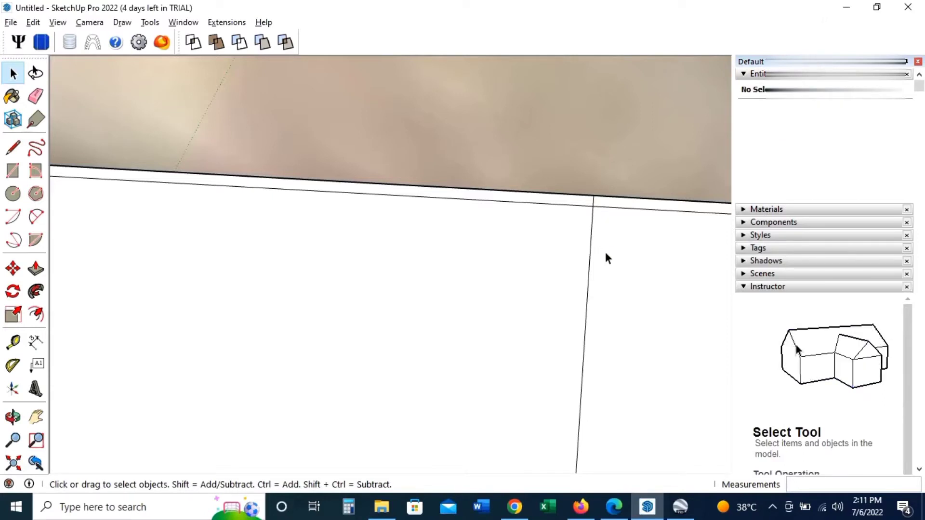
{"action": "scroll", "coordinate": [549, 224], "scroll_direction": "down", "scroll_amount": 2}
{"action": "scroll", "coordinate": [527, 226], "scroll_direction": "down", "scroll_amount": 2}
{"action": "scroll", "coordinate": [530, 289], "scroll_direction": "up", "scroll_amount": 5}
{"action": "left_click", "coordinate": [532, 292]}
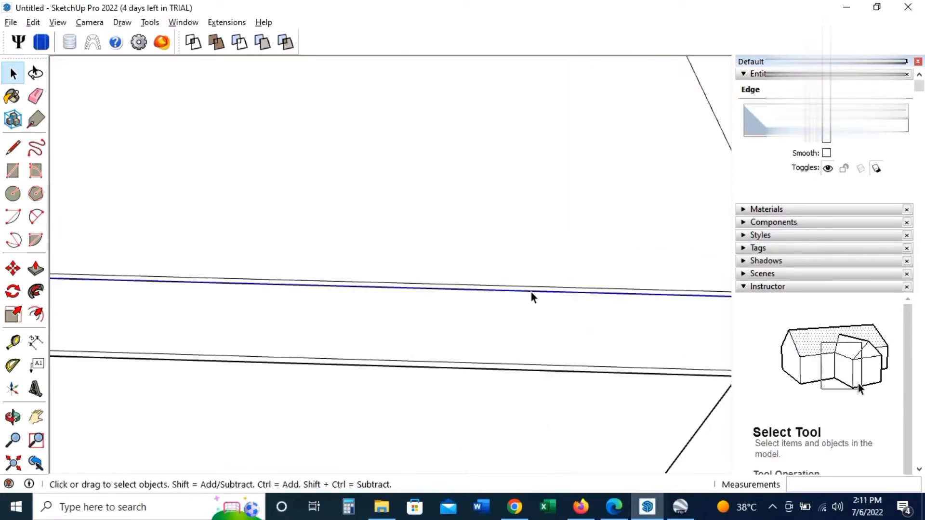
{"action": "key", "text": "Delete"}
{"action": "scroll", "coordinate": [530, 290], "scroll_direction": "down", "scroll_amount": 5}
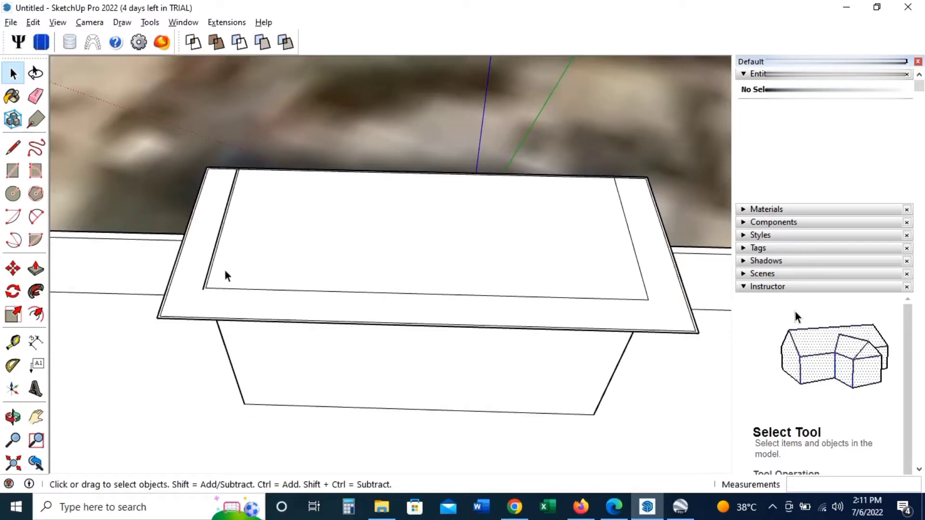
{"action": "scroll", "coordinate": [203, 276], "scroll_direction": "up", "scroll_amount": 3}
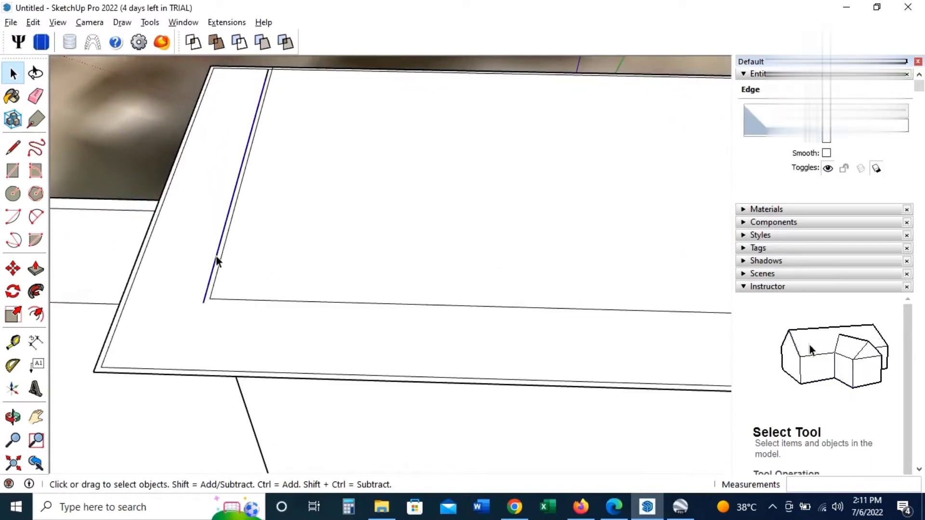
{"action": "scroll", "coordinate": [274, 72], "scroll_direction": "up", "scroll_amount": 3}
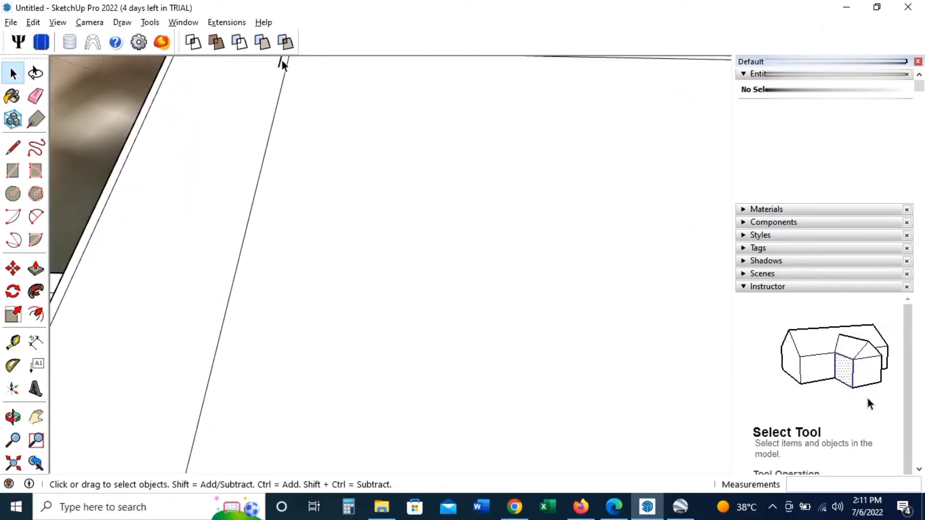
{"action": "scroll", "coordinate": [265, 238], "scroll_direction": "down", "scroll_amount": 3}
{"action": "scroll", "coordinate": [257, 267], "scroll_direction": "down", "scroll_amount": 2}
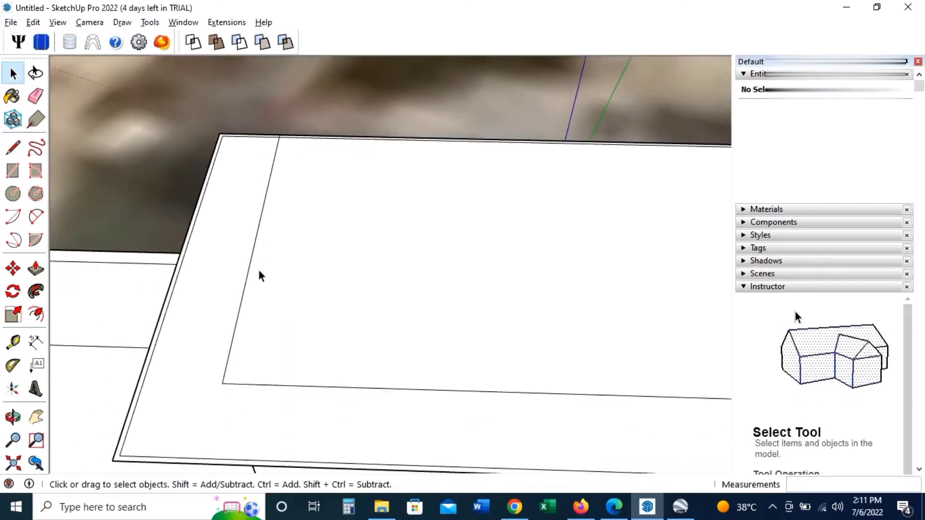
{"action": "key", "text": "p"}
{"action": "scroll", "coordinate": [477, 342], "scroll_direction": "up", "scroll_amount": 5}
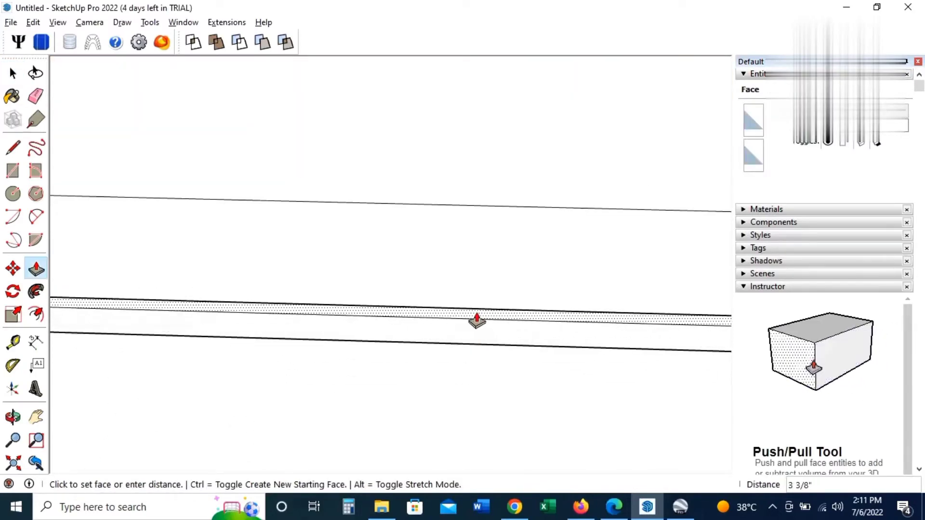
Step: Pull the slab's thin edge strip out about 3 15/16" into a raised rim
{"action": "mouse_move", "coordinate": [479, 314]}
{"action": "middle_mouse_down"}
{"action": "mouse_move", "coordinate": [380, 174]}
{"action": "mouse_move", "coordinate": [398, 281]}
{"action": "middle_mouse_up"}
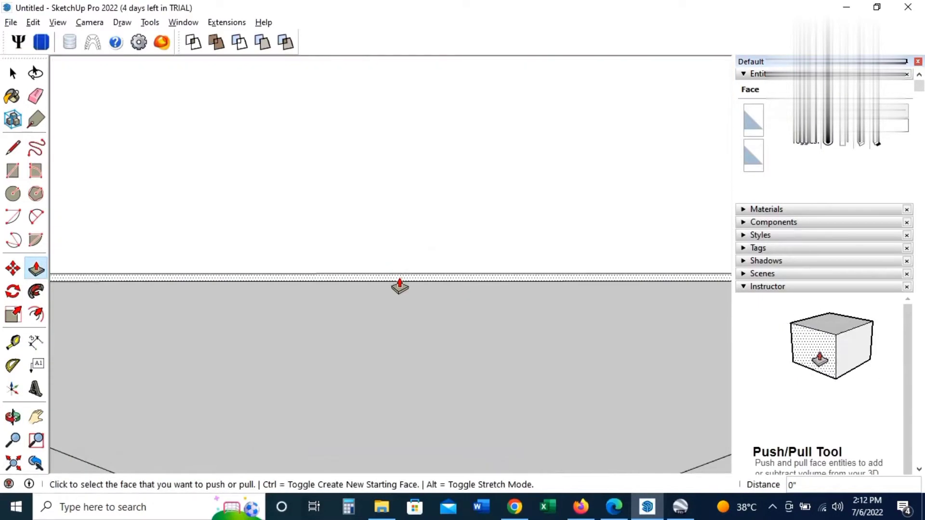
{"action": "scroll", "coordinate": [401, 262], "scroll_direction": "down", "scroll_amount": 1}
{"action": "scroll", "coordinate": [400, 259], "scroll_direction": "down", "scroll_amount": 1}
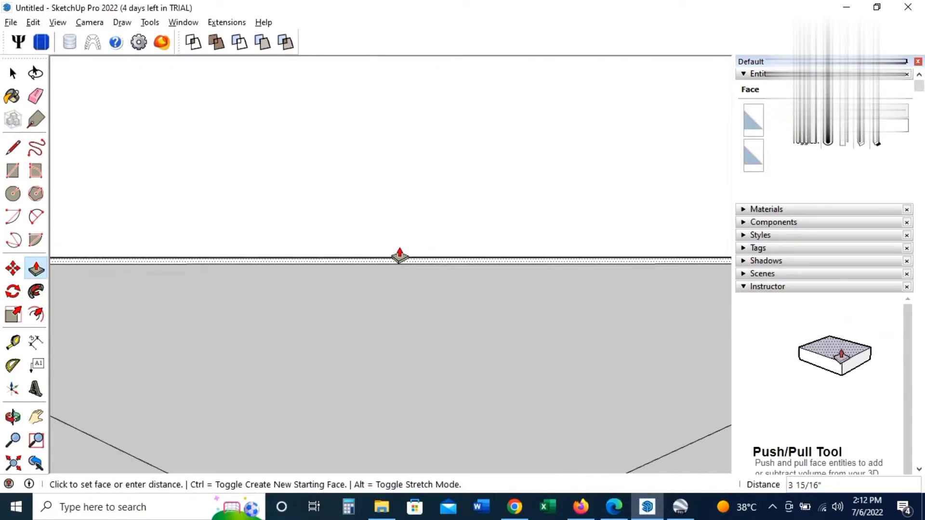
{"action": "left_click", "coordinate": [399, 251]}
Step: Delete the leftover vertical edge beside the rim
{"action": "key", "text": "space"}
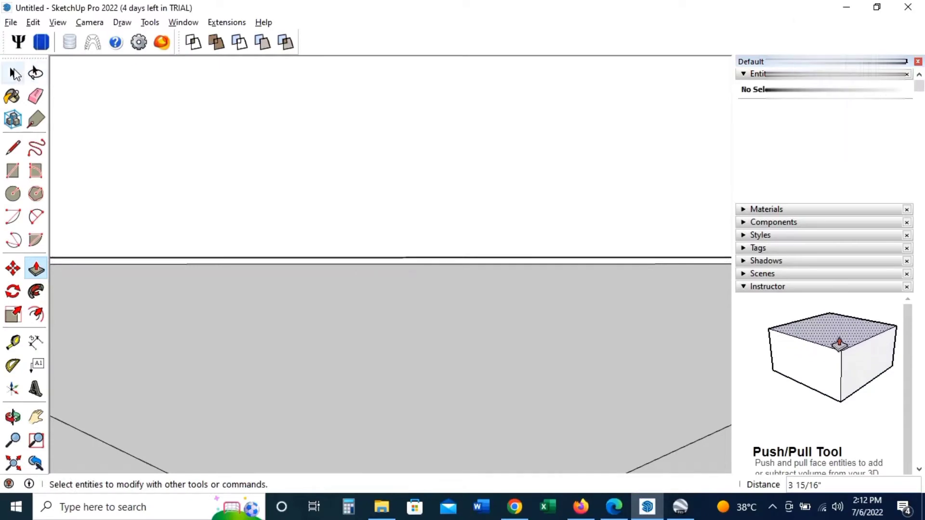
{"action": "scroll", "coordinate": [550, 253], "scroll_direction": "up", "scroll_amount": 5}
{"action": "left_click", "coordinate": [544, 250]}
{"action": "key", "text": "Delete"}
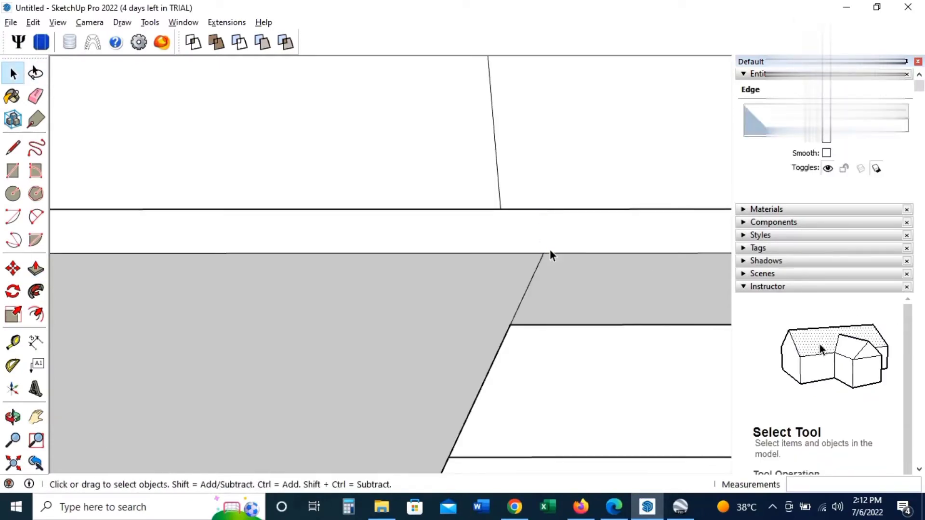
Step: Outline a door rectangle on the rooftop room's front wall down to the floor
{"action": "mouse_move", "coordinate": [573, 291]}
{"action": "middle_mouse_down"}
{"action": "mouse_move", "coordinate": [305, 327]}
{"action": "mouse_move", "coordinate": [444, 337]}
{"action": "middle_mouse_up"}
{"action": "mouse_move", "coordinate": [444, 336]}
{"action": "left_mouse_down"}
{"action": "mouse_move", "coordinate": [436, 348]}
{"action": "mouse_move", "coordinate": [409, 347]}
{"action": "mouse_move", "coordinate": [348, 322]}
{"action": "left_mouse_up"}
{"action": "middle_click_drag", "start_coordinate": [386, 326], "coordinate": [369, 392]}
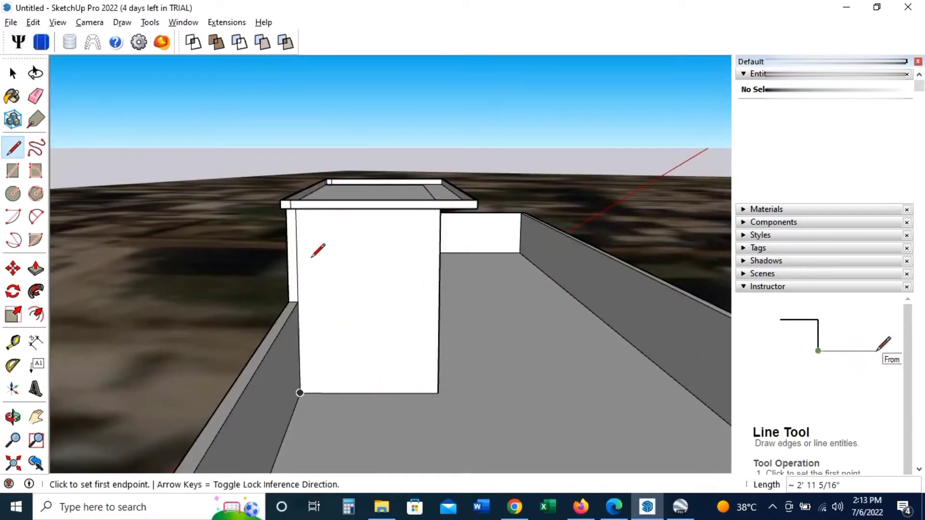
{"action": "left_click", "coordinate": [297, 251]}
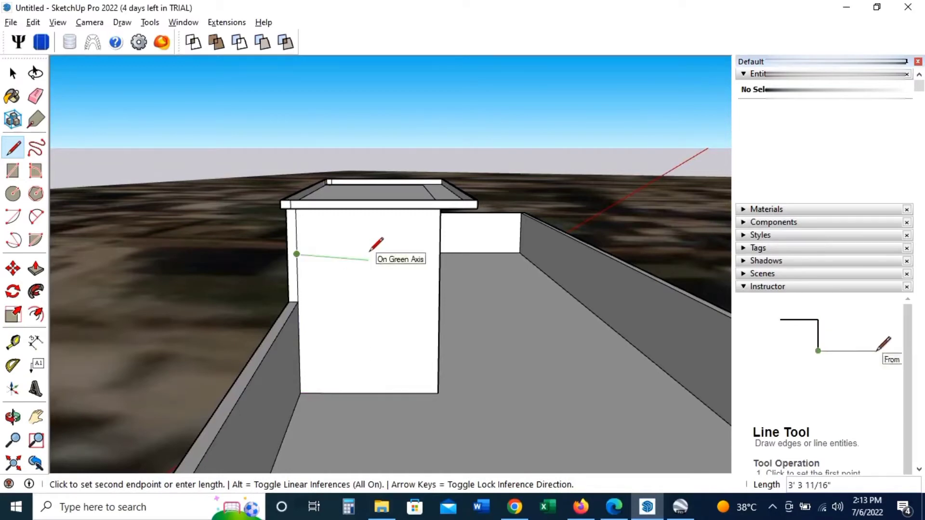
{"action": "left_click", "coordinate": [368, 253]}
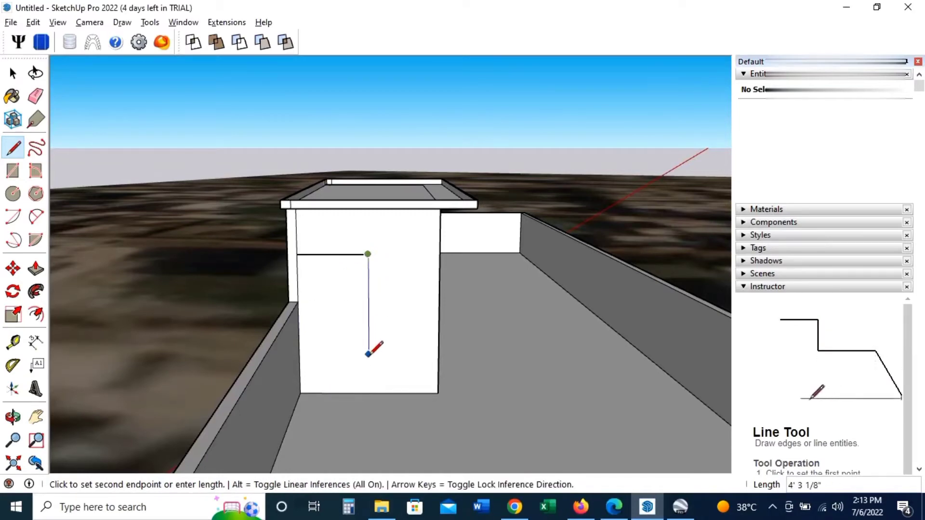
{"action": "left_click", "coordinate": [374, 388]}
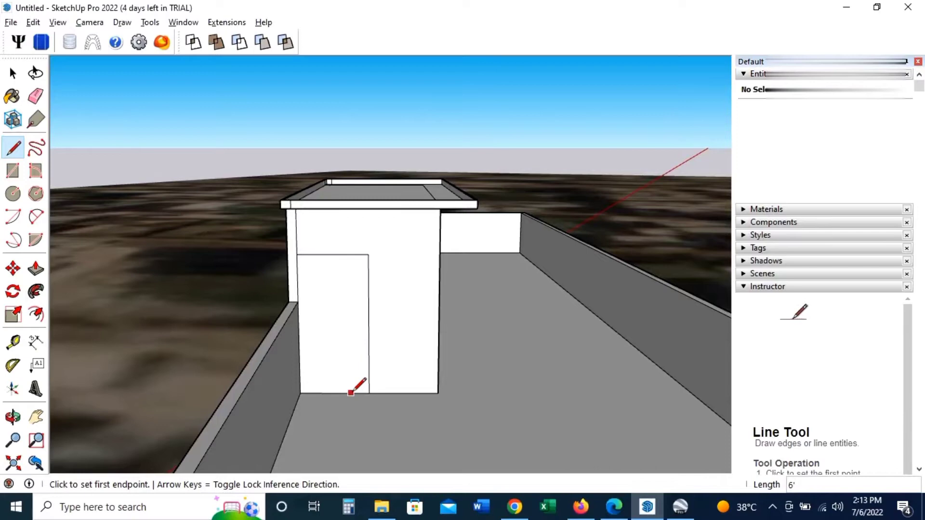
{"action": "left_click", "coordinate": [300, 392]}
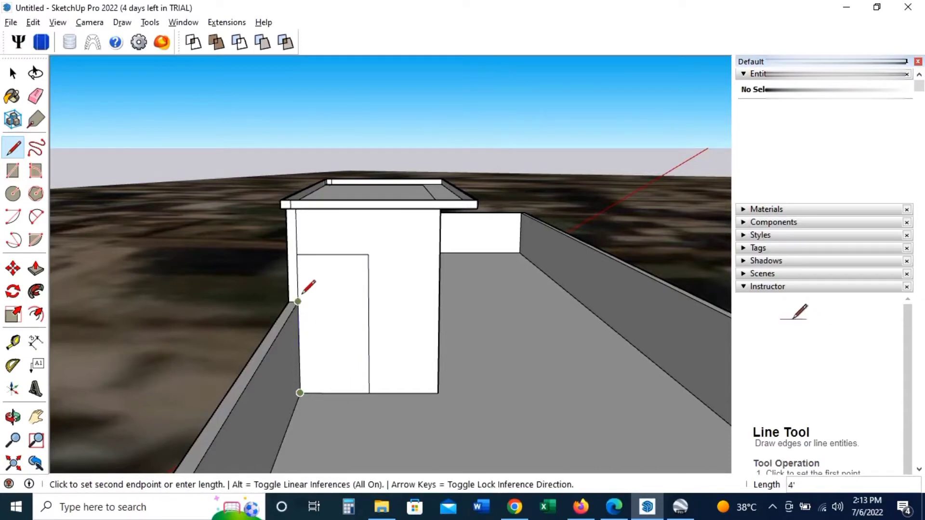
{"action": "left_click", "coordinate": [297, 254]}
Step: Push the door face deep into the rooftop room
{"action": "key", "text": "space"}
{"action": "left_click", "coordinate": [353, 336]}
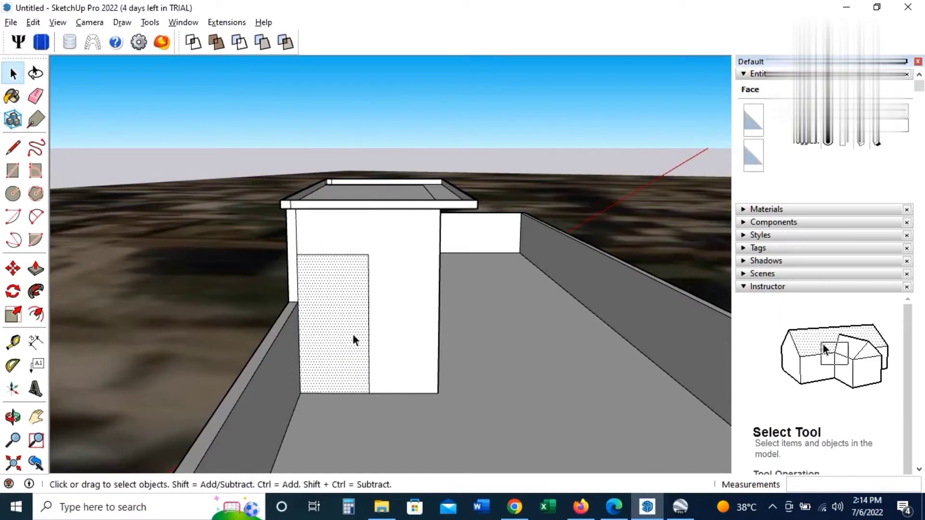
{"action": "key", "text": "p"}
{"action": "left_click", "coordinate": [355, 340]}
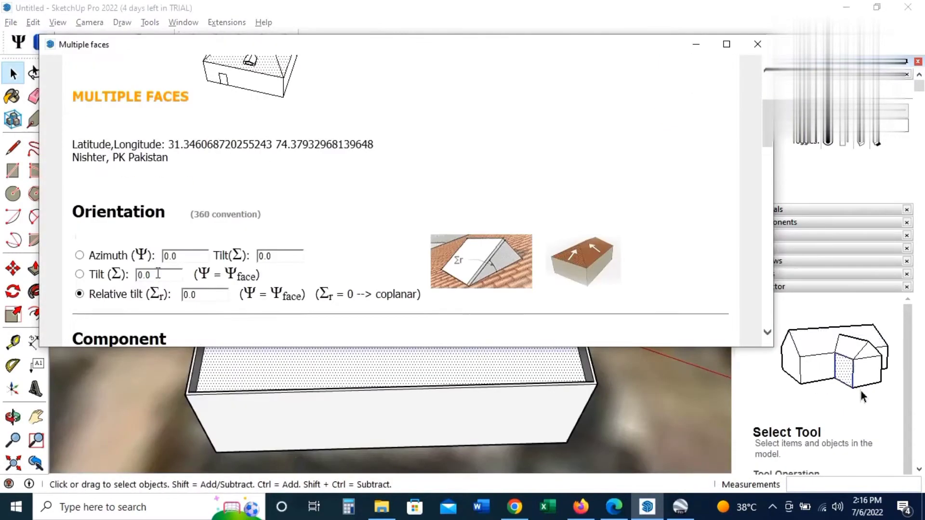
Step: Set a fixed panel tilt of 30° in the Multiple faces dialog
{"action": "scroll", "coordinate": [158, 274], "scroll_direction": "down", "scroll_amount": 1}
{"action": "left_click", "coordinate": [154, 230]}
{"action": "type", "text": "30"}
{"action": "scroll", "coordinate": [176, 231], "scroll_direction": "down", "scroll_amount": 1}
{"action": "scroll", "coordinate": [337, 241], "scroll_direction": "down", "scroll_amount": 2}
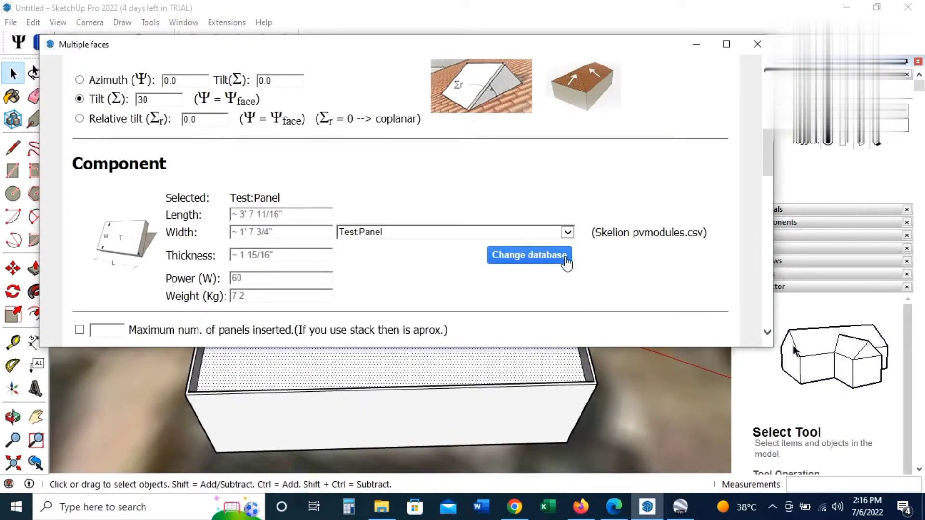
Step: Switch the panel database to User PV and select the Advent 235 module
{"action": "left_click", "coordinate": [567, 263]}
{"action": "left_click", "coordinate": [85, 215]}
{"action": "scroll", "coordinate": [407, 212], "scroll_direction": "down", "scroll_amount": 2}
{"action": "left_click", "coordinate": [407, 213]}
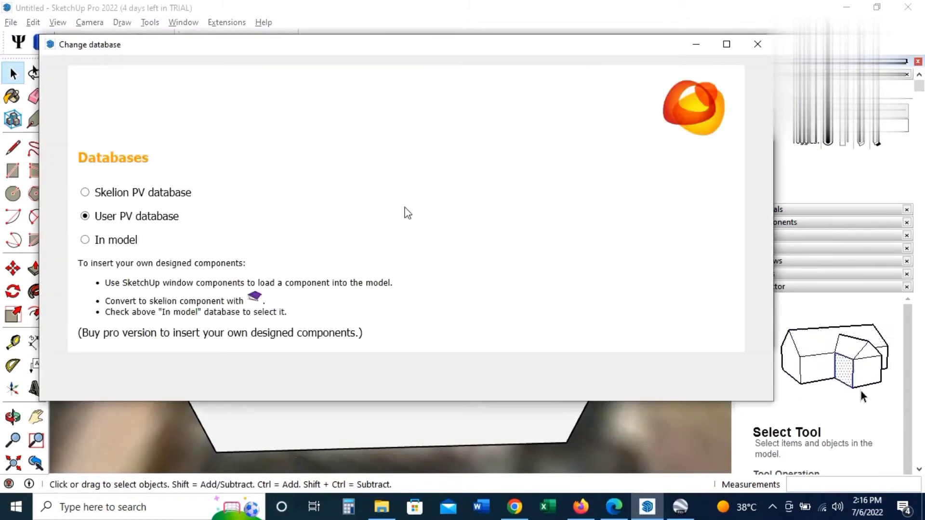
{"action": "left_click", "coordinate": [567, 191]}
Step: Limit insertion to at most 10 panels and set panel gaps of 2
{"action": "left_click", "coordinate": [399, 202]}
{"action": "left_click", "coordinate": [79, 287]}
{"action": "type", "text": "1"}
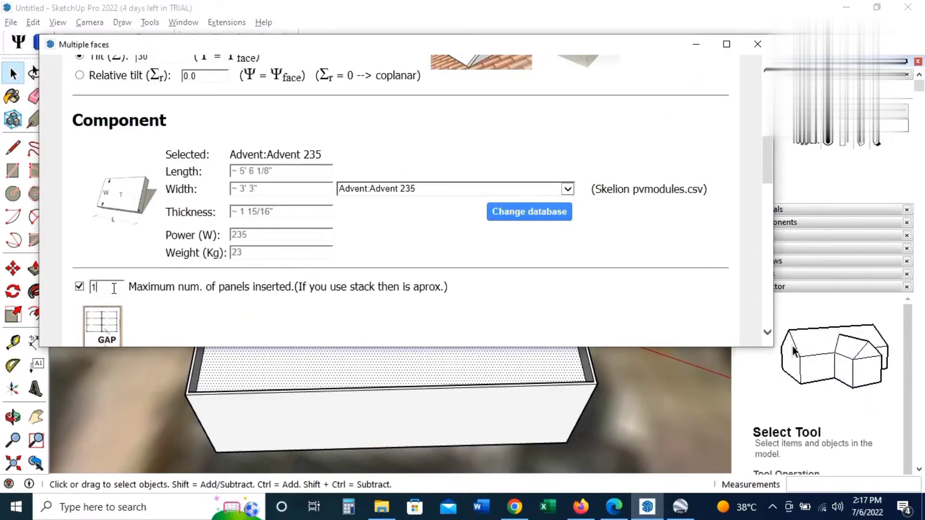
{"action": "type", "text": "0"}
{"action": "scroll", "coordinate": [231, 295], "scroll_direction": "down", "scroll_amount": 4}
{"action": "scroll", "coordinate": [231, 295], "scroll_direction": "down", "scroll_amount": 1}
{"action": "left_click", "coordinate": [209, 107]}
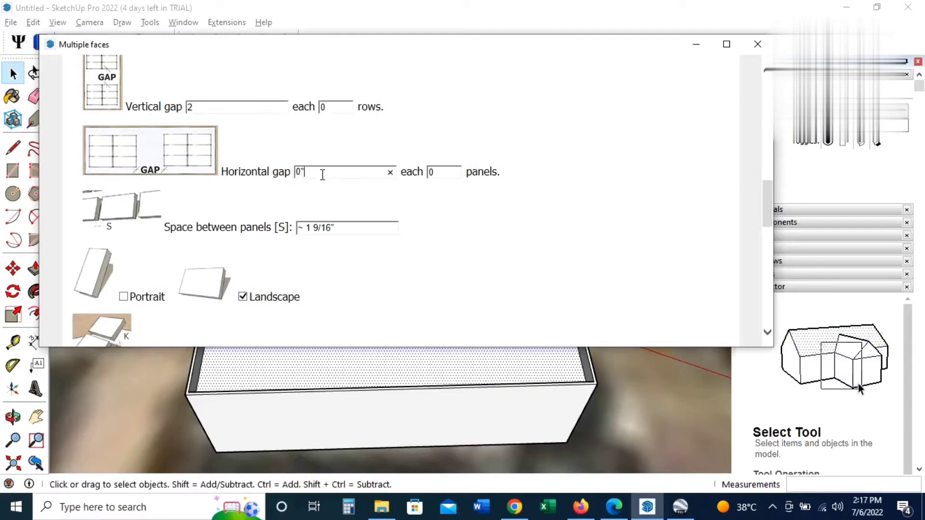
{"action": "scroll", "coordinate": [481, 234], "scroll_direction": "down", "scroll_amount": 2}
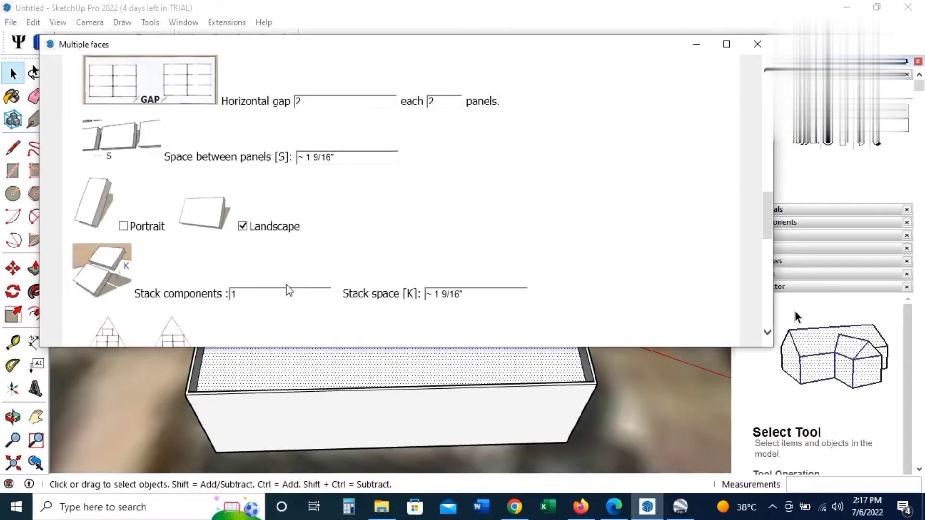
{"action": "scroll", "coordinate": [252, 189], "scroll_direction": "down", "scroll_amount": 2}
{"action": "scroll", "coordinate": [205, 158], "scroll_direction": "down", "scroll_amount": 5}
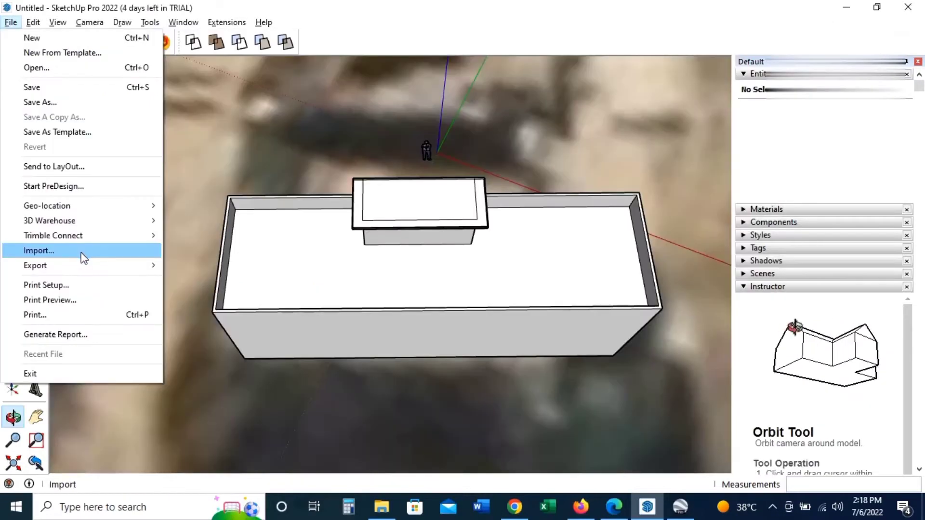
Step: Import the solar panel array, then move and rotate it onto the roof's left end
{"action": "left_click", "coordinate": [120, 252]}
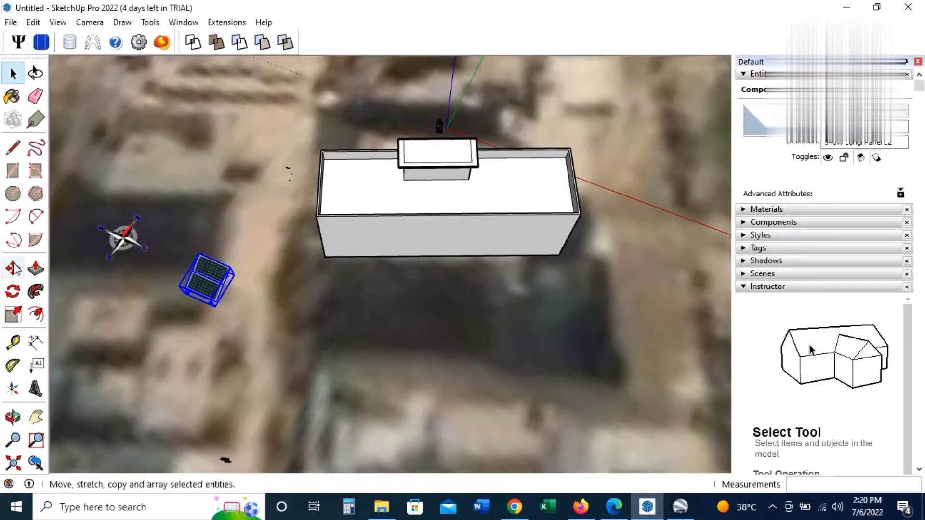
{"action": "left_click", "coordinate": [12, 268]}
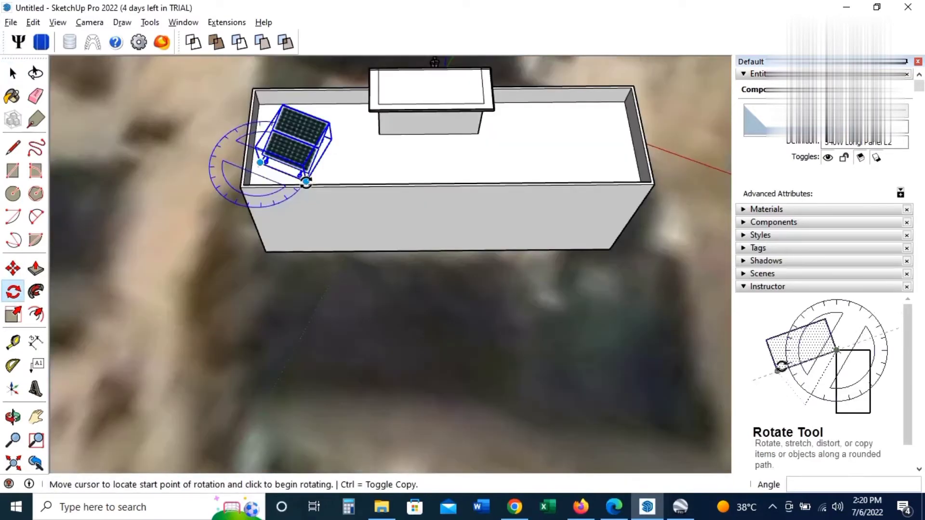
{"action": "left_click", "coordinate": [306, 181]}
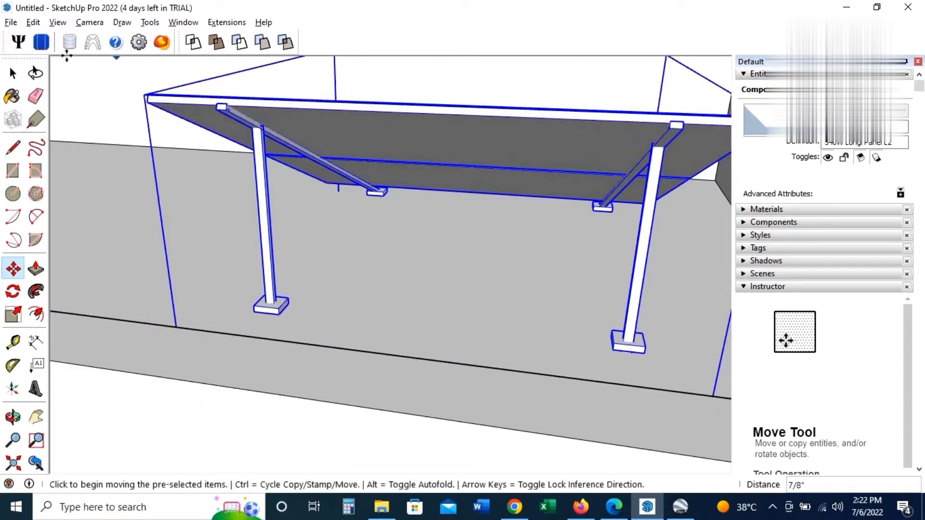
Step: Move the panel array to the right end of the roof
{"action": "left_click", "coordinate": [13, 73]}
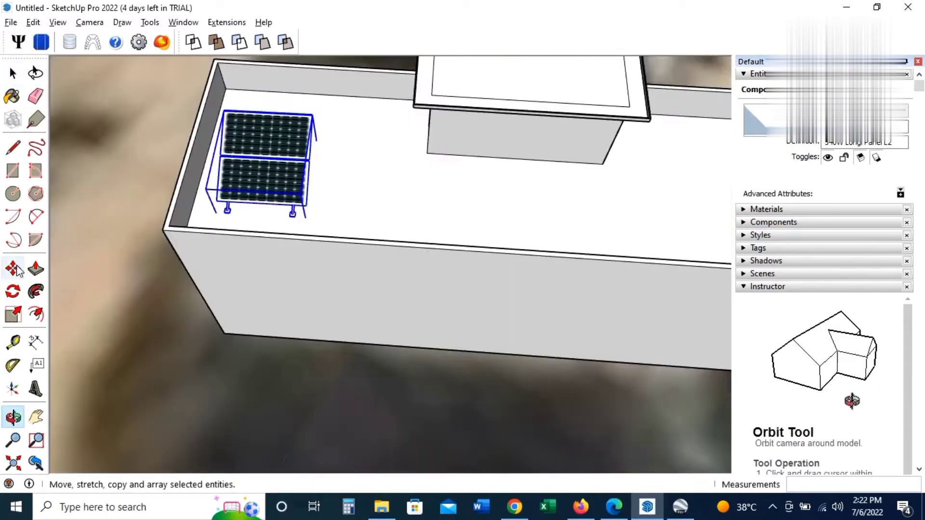
{"action": "left_click", "coordinate": [13, 268]}
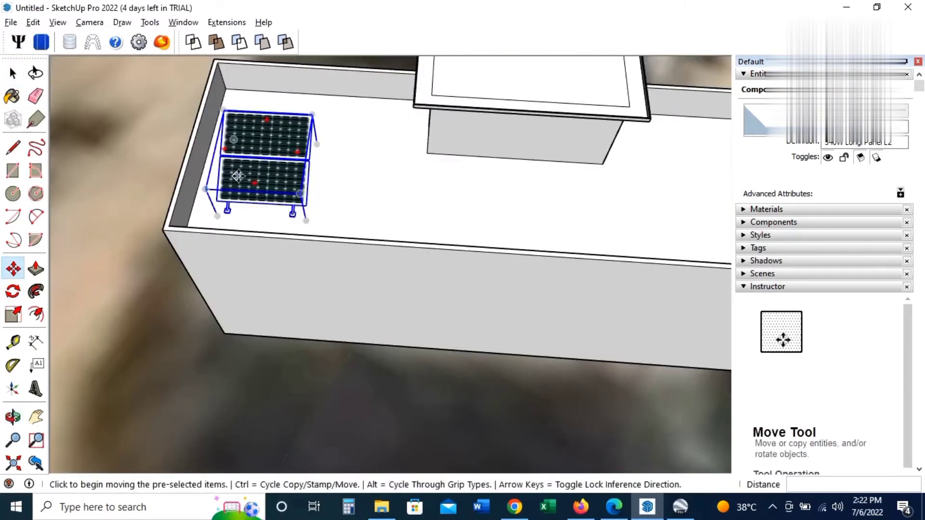
{"action": "left_click", "coordinate": [238, 176]}
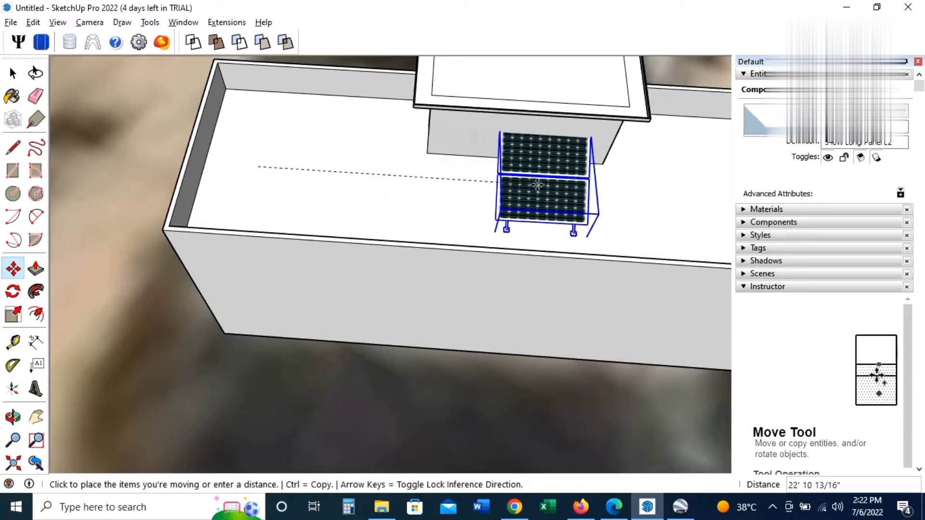
{"action": "scroll", "coordinate": [540, 192], "scroll_direction": "down", "scroll_amount": 1}
{"action": "scroll", "coordinate": [540, 192], "scroll_direction": "down", "scroll_amount": 1}
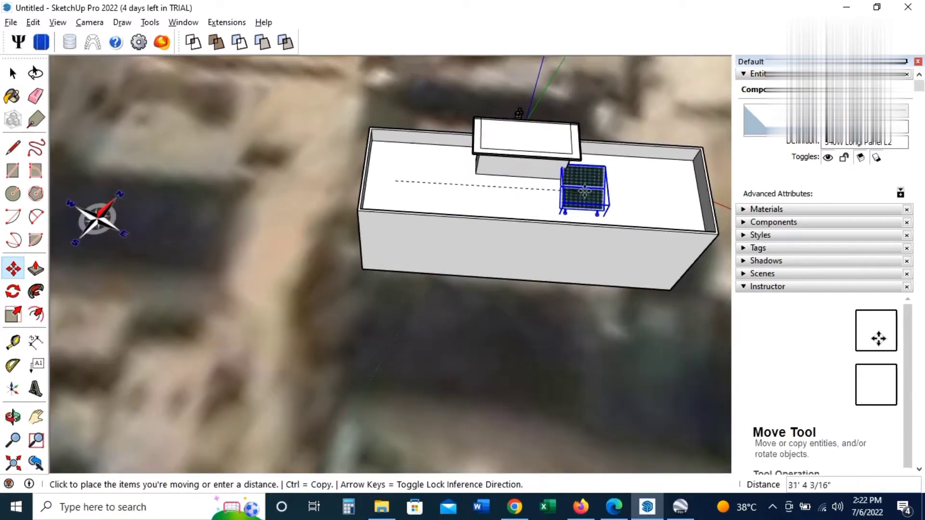
{"action": "left_click", "coordinate": [675, 195]}
{"action": "mouse_move", "coordinate": [674, 195]}
{"action": "middle_mouse_down"}
{"action": "mouse_move", "coordinate": [248, 341]}
{"action": "mouse_move", "coordinate": [274, 325]}
{"action": "mouse_move", "coordinate": [325, 363]}
{"action": "mouse_move", "coordinate": [411, 260]}
{"action": "mouse_move", "coordinate": [469, 235]}
{"action": "mouse_move", "coordinate": [365, 347]}
{"action": "mouse_move", "coordinate": [430, 320]}
{"action": "middle_mouse_up"}
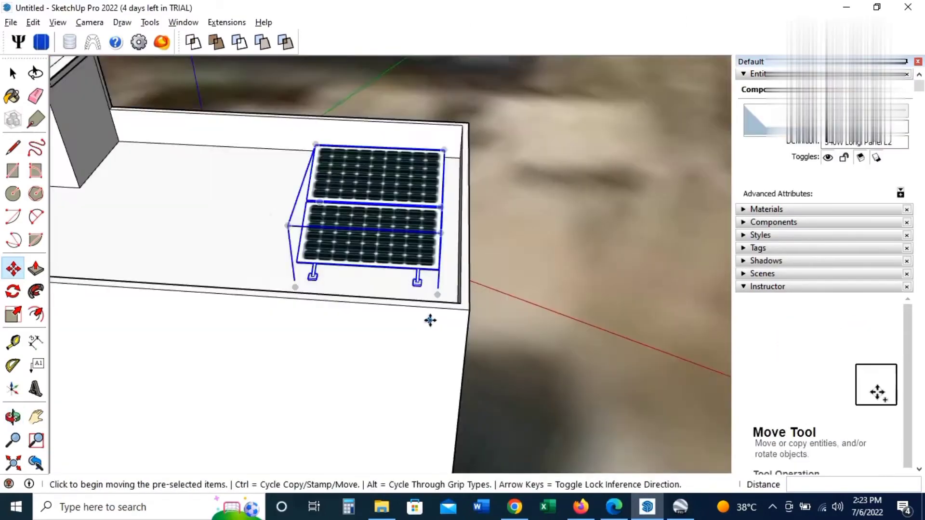
{"action": "scroll", "coordinate": [429, 320], "scroll_direction": "up", "scroll_amount": 2}
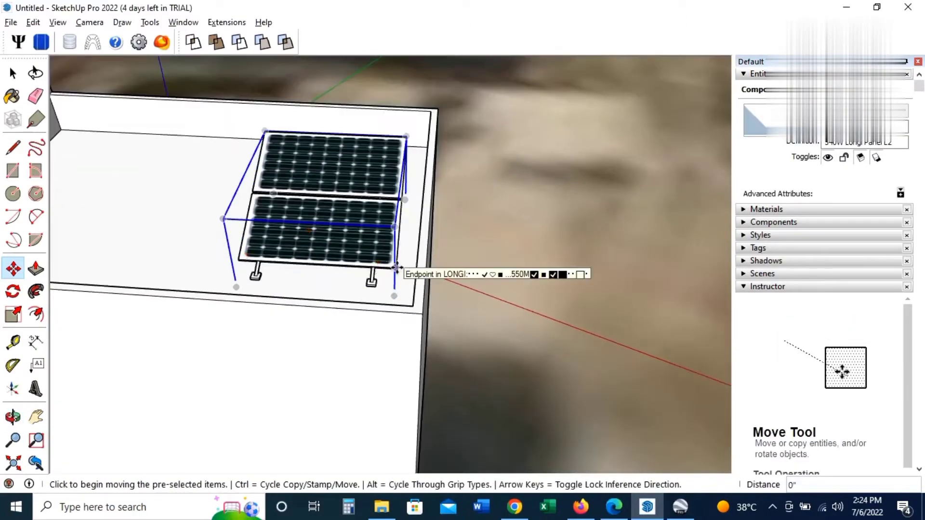
Step: Copy the panel array twice leftward, placing each copy beside the previous one
{"action": "left_click", "coordinate": [375, 267]}
{"action": "key", "text": "ctrl"}
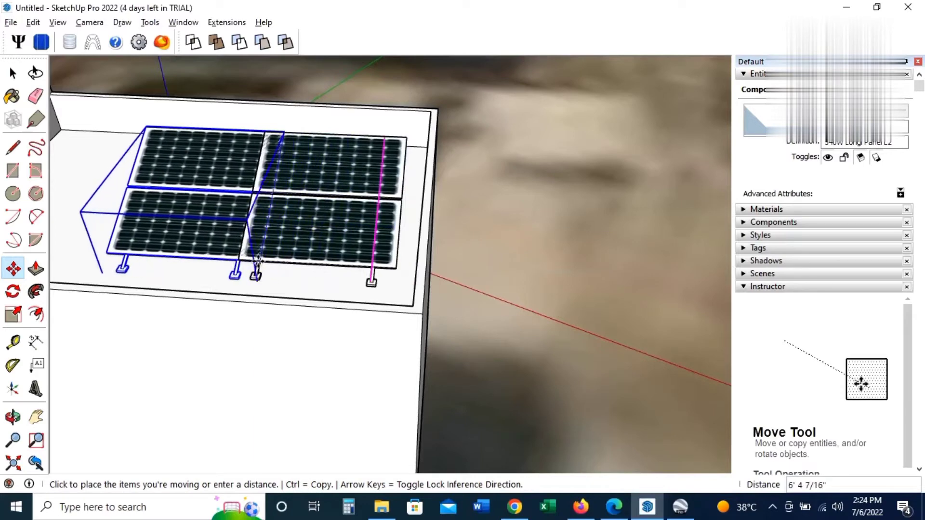
{"action": "left_click", "coordinate": [232, 259]}
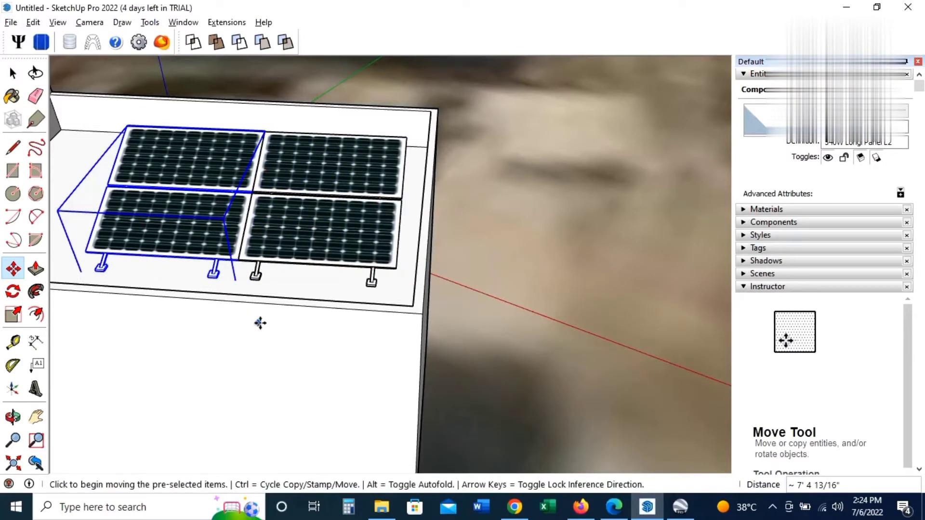
{"action": "scroll", "coordinate": [260, 322], "scroll_direction": "down", "scroll_amount": 3}
{"action": "key", "text": "ctrl"}
{"action": "left_click", "coordinate": [312, 359]}
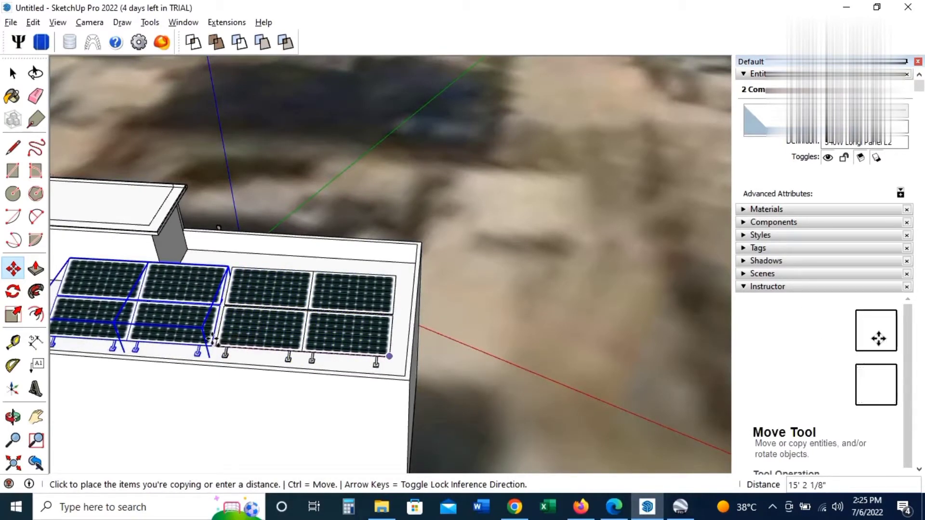
{"action": "left_click", "coordinate": [211, 339]}
{"action": "scroll", "coordinate": [212, 339], "scroll_direction": "down", "scroll_amount": 5}
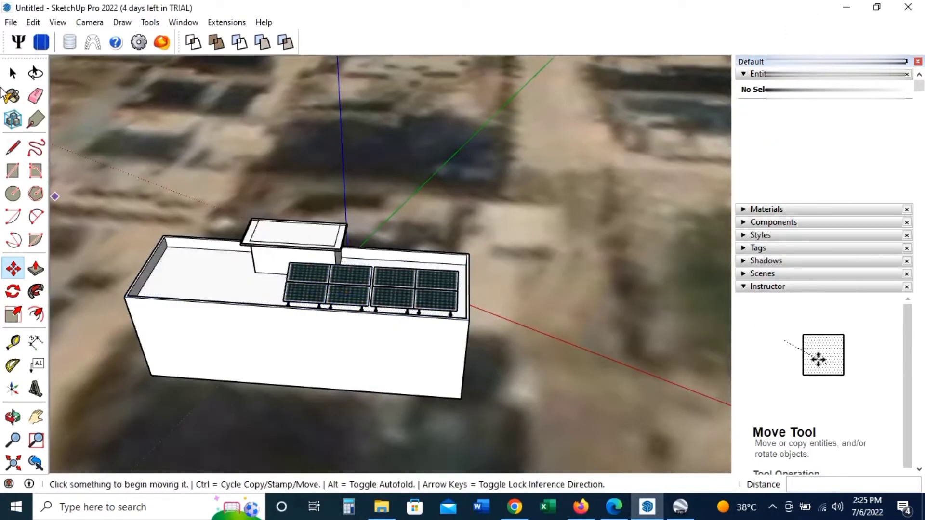
Step: Copy the three right-hand panel arrays to the roof's left end
{"action": "left_click", "coordinate": [13, 73]}
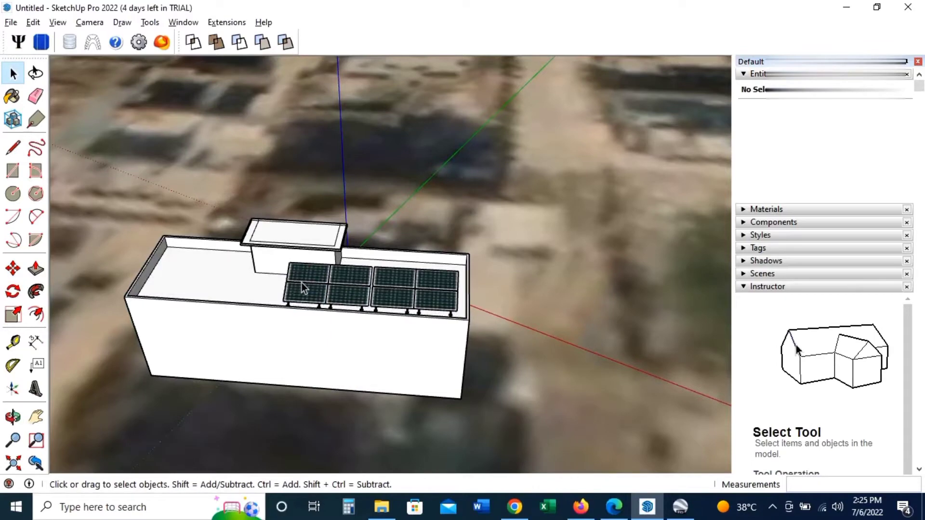
{"action": "left_click_drag", "start_coordinate": [325, 258], "coordinate": [465, 320]}
{"action": "key", "text": "m"}
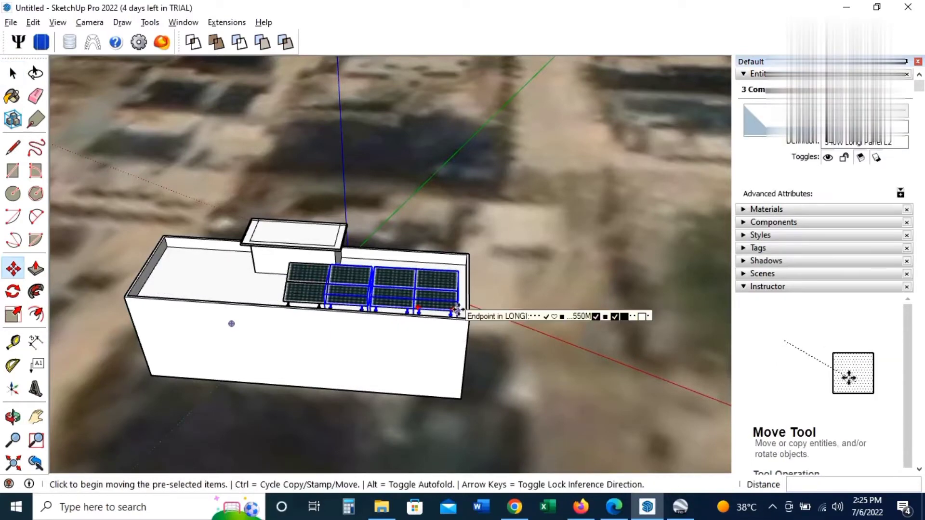
{"action": "key", "text": "ctrl"}
{"action": "left_click", "coordinate": [456, 311]}
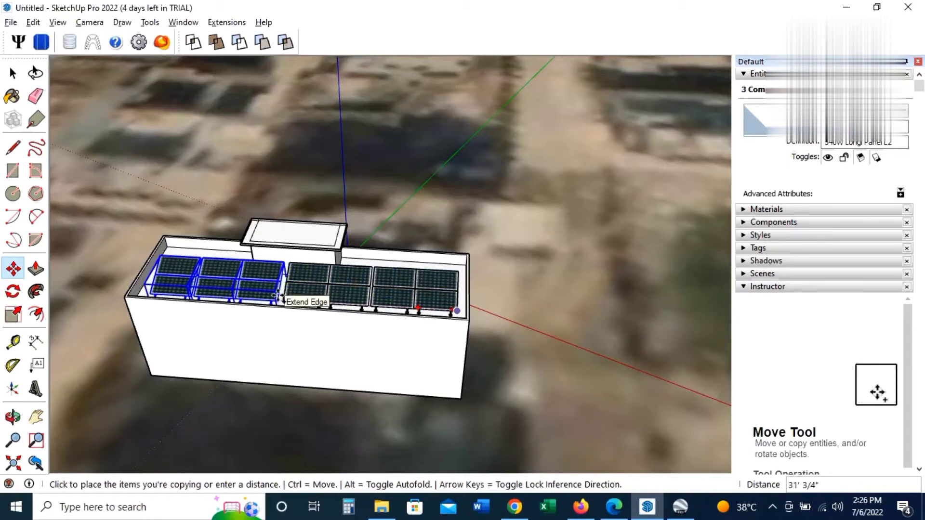
{"action": "scroll", "coordinate": [279, 297], "scroll_direction": "up", "scroll_amount": 2}
{"action": "scroll", "coordinate": [282, 298], "scroll_direction": "up", "scroll_amount": 2}
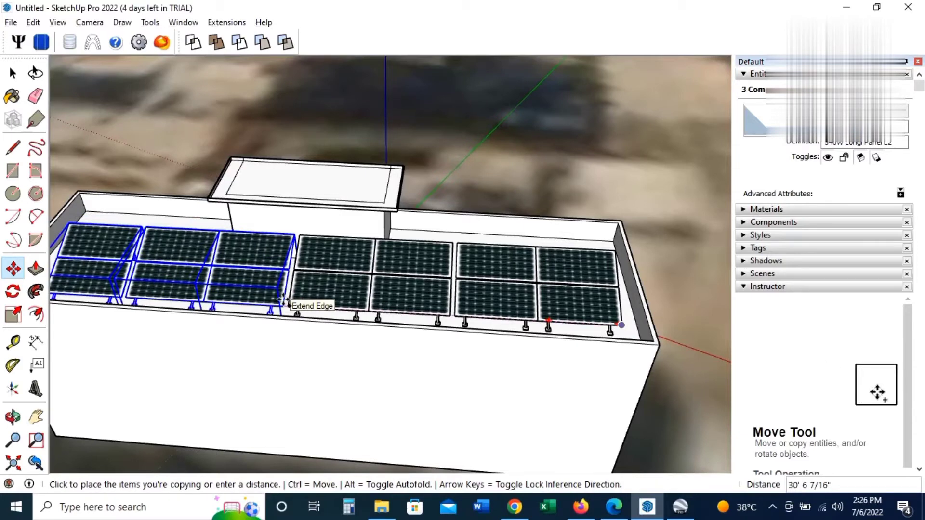
{"action": "left_click", "coordinate": [284, 301]}
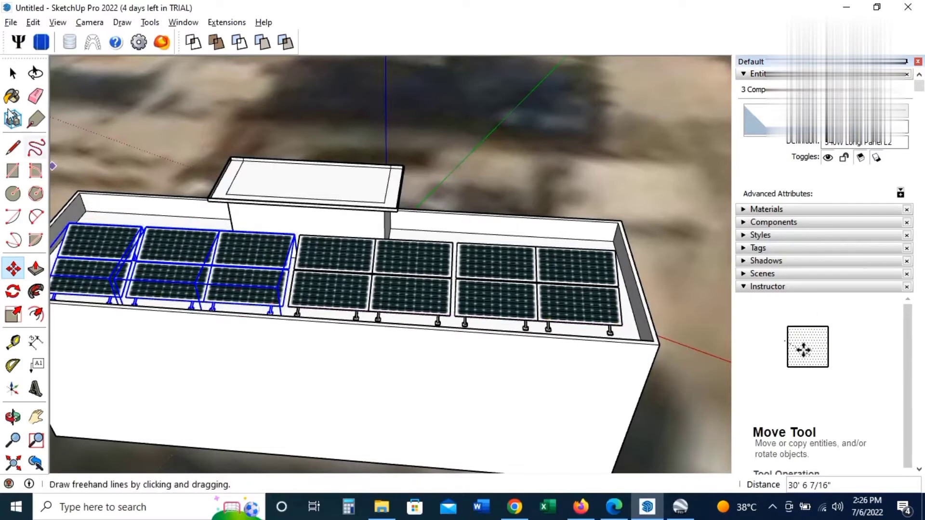
{"action": "left_click", "coordinate": [12, 73]}
{"action": "middle_click_drag", "start_coordinate": [470, 154], "coordinate": [289, 383]}
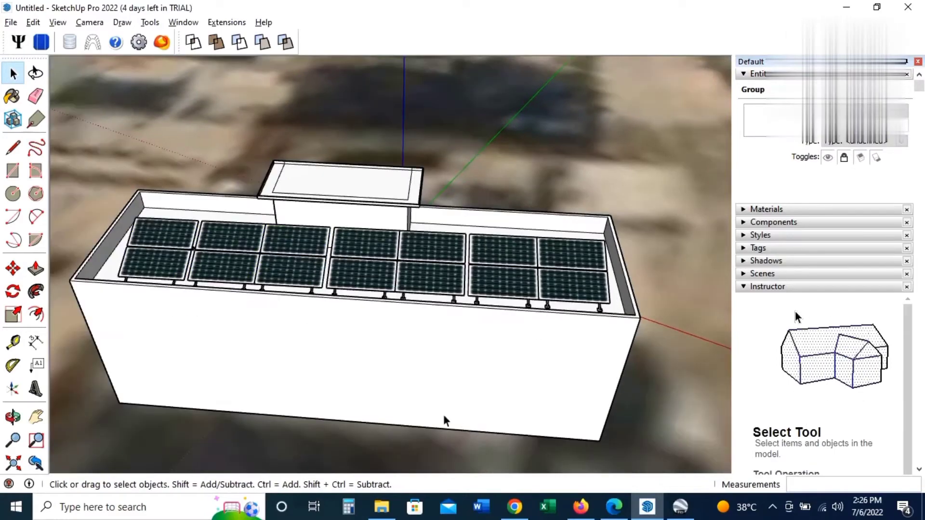
{"action": "key", "text": "o"}
{"action": "mouse_move", "coordinate": [289, 383]}
{"action": "left_mouse_down"}
{"action": "mouse_move", "coordinate": [466, 352]}
{"action": "mouse_move", "coordinate": [423, 403]}
{"action": "mouse_move", "coordinate": [192, 320]}
{"action": "mouse_move", "coordinate": [599, 320]}
{"action": "mouse_move", "coordinate": [698, 305]}
{"action": "mouse_move", "coordinate": [609, 345]}
{"action": "mouse_move", "coordinate": [623, 347]}
{"action": "mouse_move", "coordinate": [318, 345]}
{"action": "mouse_move", "coordinate": [404, 346]}
{"action": "mouse_move", "coordinate": [376, 345]}
{"action": "mouse_move", "coordinate": [345, 310]}
{"action": "mouse_move", "coordinate": [406, 291]}
{"action": "mouse_move", "coordinate": [447, 319]}
{"action": "mouse_move", "coordinate": [410, 329]}
{"action": "left_mouse_up"}
{"action": "scroll", "coordinate": [337, 313], "scroll_direction": "up", "scroll_amount": 2}
{"action": "scroll", "coordinate": [318, 323], "scroll_direction": "up", "scroll_amount": 2}
{"action": "scroll", "coordinate": [313, 329], "scroll_direction": "up", "scroll_amount": 2}
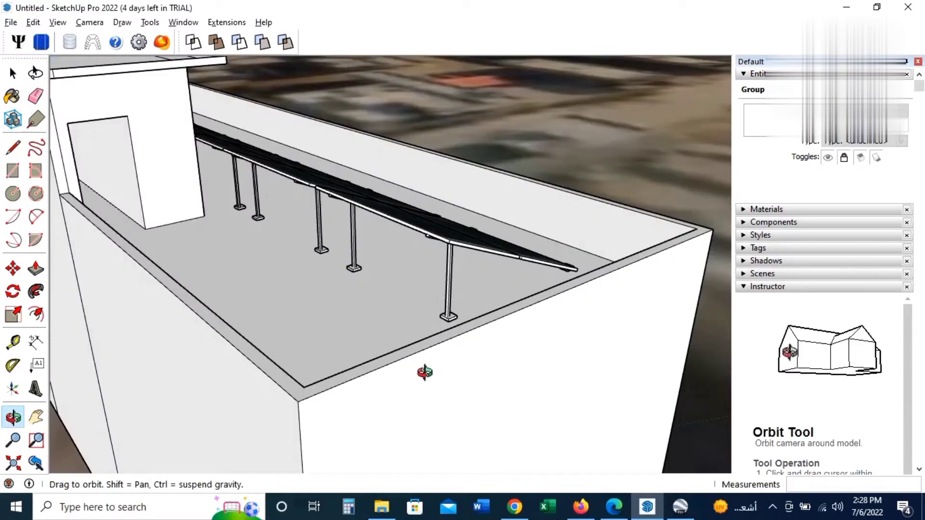
{"action": "mouse_move", "coordinate": [423, 371]}
{"action": "left_mouse_down"}
{"action": "mouse_move", "coordinate": [432, 363]}
{"action": "mouse_move", "coordinate": [407, 363]}
{"action": "mouse_move", "coordinate": [506, 275]}
{"action": "mouse_move", "coordinate": [518, 345]}
{"action": "left_mouse_up"}
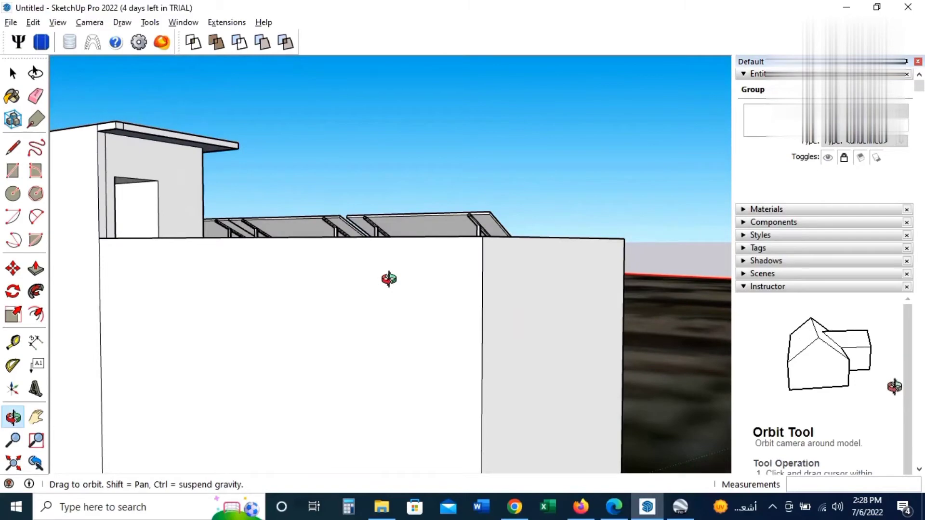
{"action": "mouse_move", "coordinate": [388, 278]}
{"action": "left_mouse_down"}
{"action": "mouse_move", "coordinate": [384, 390]}
{"action": "mouse_move", "coordinate": [326, 336]}
{"action": "mouse_move", "coordinate": [487, 316]}
{"action": "mouse_move", "coordinate": [248, 305]}
{"action": "mouse_move", "coordinate": [269, 265]}
{"action": "mouse_move", "coordinate": [310, 264]}
{"action": "mouse_move", "coordinate": [210, 268]}
{"action": "mouse_move", "coordinate": [382, 308]}
{"action": "mouse_move", "coordinate": [458, 342]}
{"action": "mouse_move", "coordinate": [381, 333]}
{"action": "left_mouse_up"}
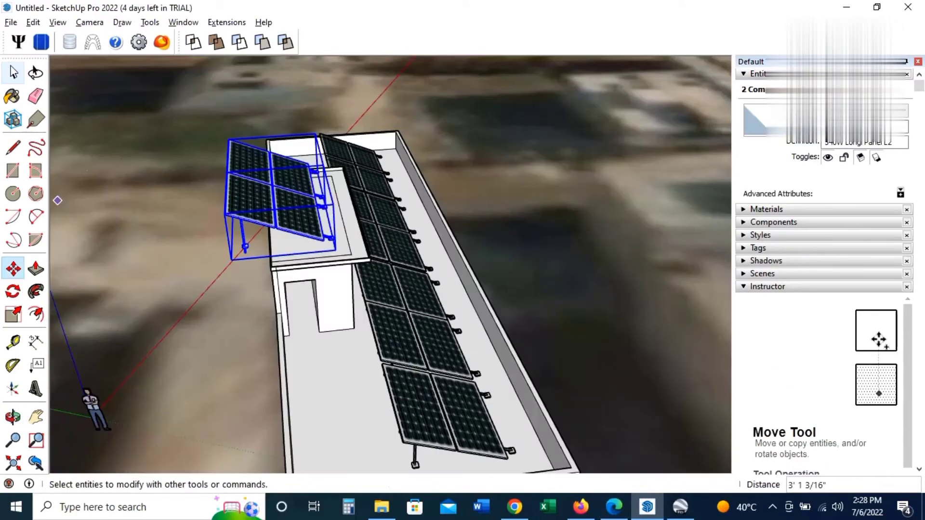
{"action": "key", "text": "space"}
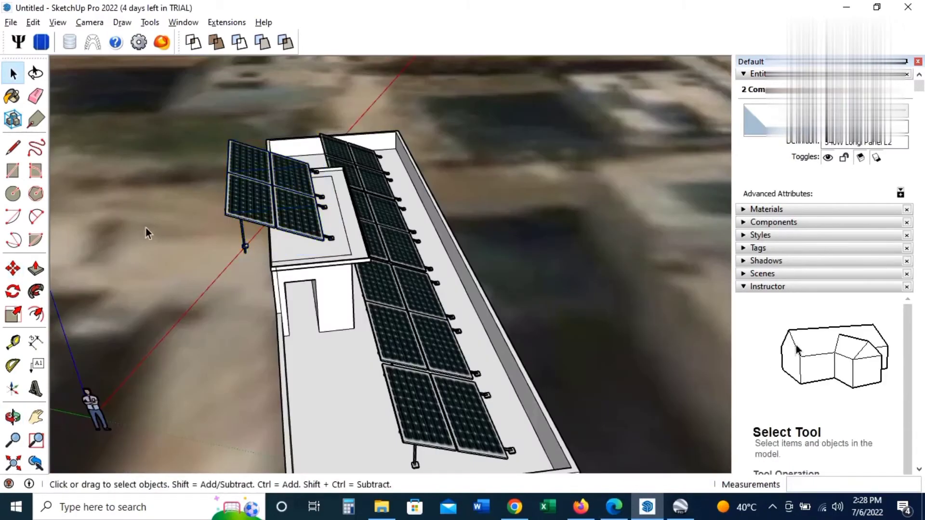
Step: Orbit to a view of the tilted panel frame on the rooftop platform
{"action": "left_click", "coordinate": [252, 198]}
{"action": "left_click", "coordinate": [163, 261]}
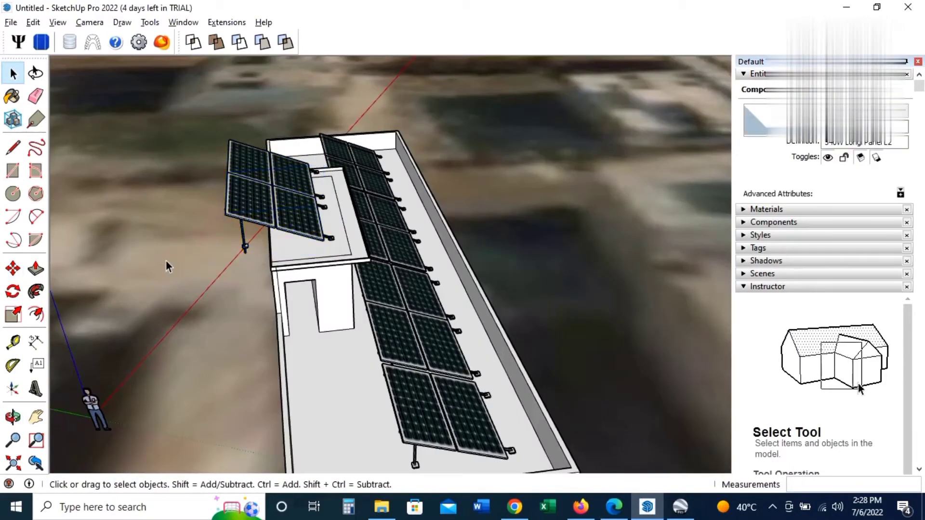
{"action": "mouse_move", "coordinate": [166, 267]}
{"action": "middle_mouse_down"}
{"action": "mouse_move", "coordinate": [355, 284]}
{"action": "mouse_move", "coordinate": [419, 310]}
{"action": "mouse_move", "coordinate": [315, 354]}
{"action": "mouse_move", "coordinate": [349, 346]}
{"action": "middle_mouse_up"}
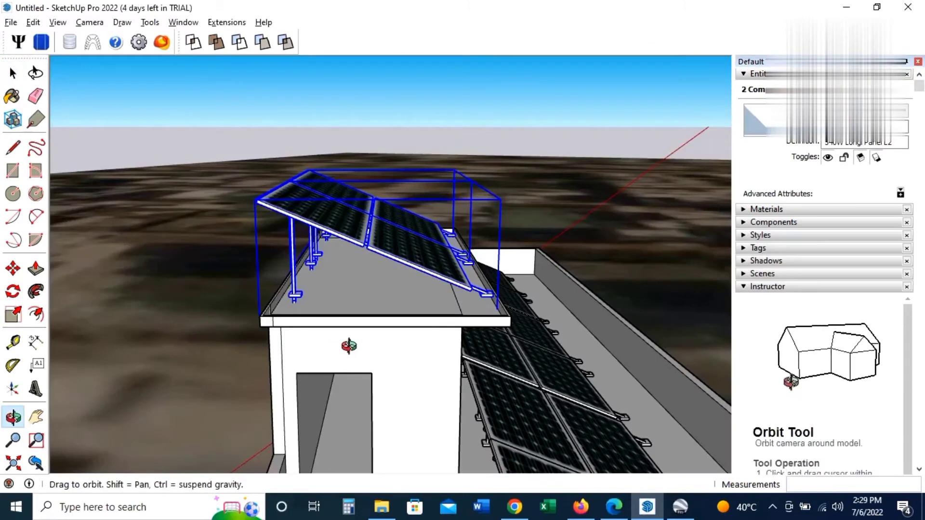
{"action": "left_click_drag", "start_coordinate": [349, 345], "coordinate": [346, 336]}
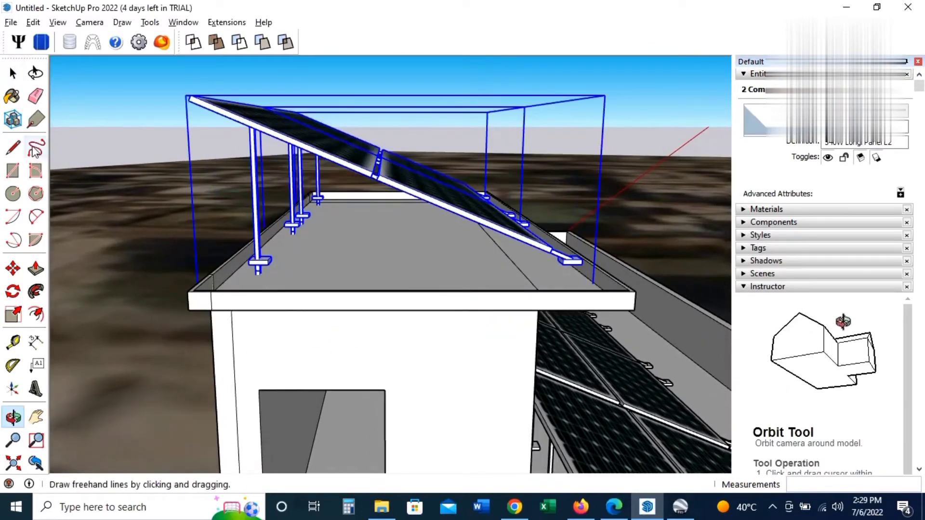
Step: Move the panel frame down onto the platform and orbit to check its legs
{"action": "left_click", "coordinate": [13, 271]}
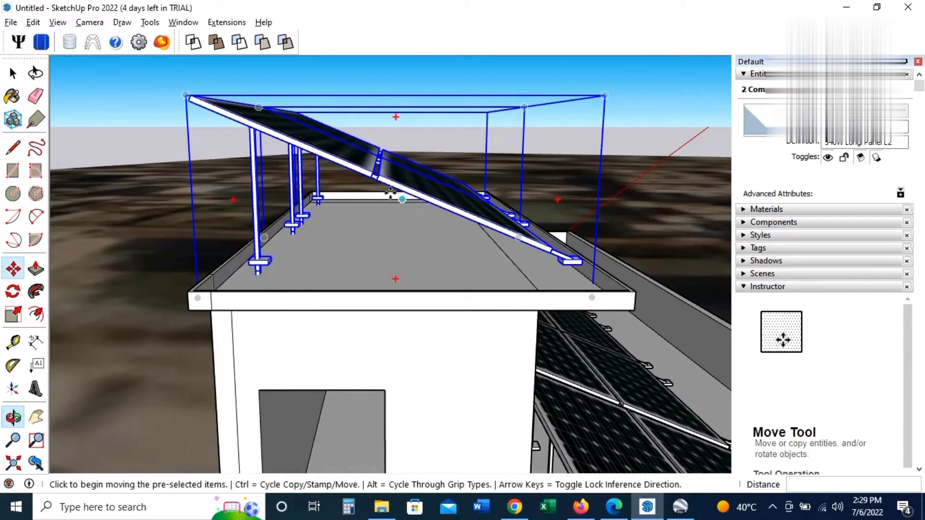
{"action": "left_click", "coordinate": [378, 176]}
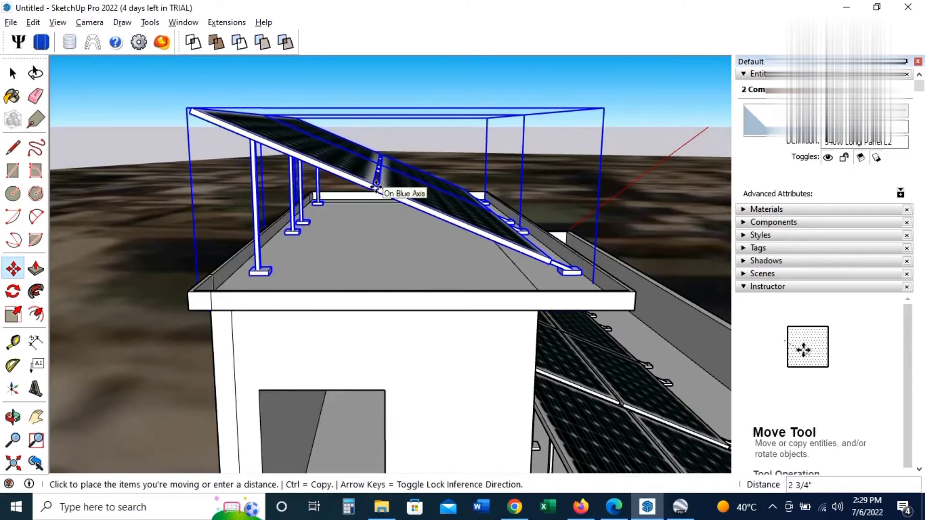
{"action": "left_click", "coordinate": [376, 188]}
{"action": "left_click", "coordinate": [13, 75]}
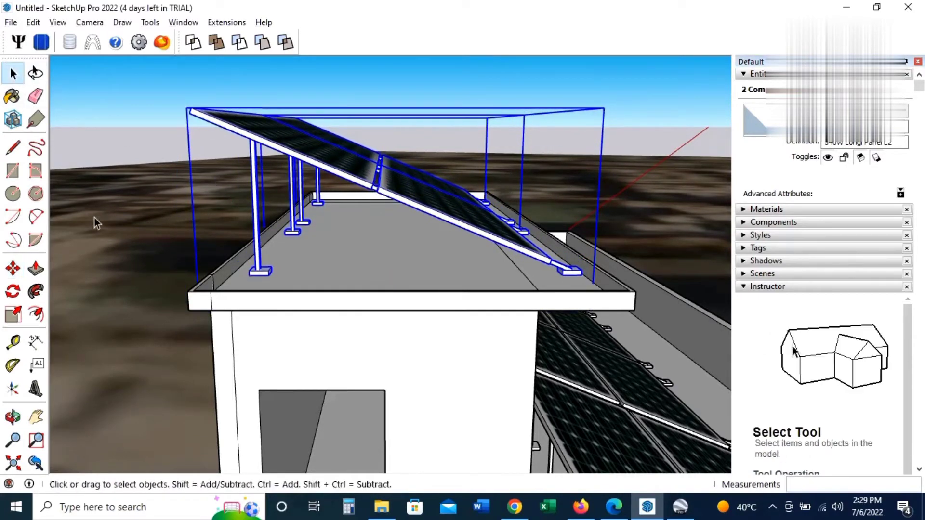
{"action": "left_click", "coordinate": [123, 279]}
{"action": "middle_click_drag", "start_coordinate": [123, 281], "coordinate": [208, 340]}
{"action": "mouse_move", "coordinate": [294, 356]}
{"action": "middle_mouse_down"}
{"action": "mouse_move", "coordinate": [268, 345]}
{"action": "mouse_move", "coordinate": [320, 316]}
{"action": "mouse_move", "coordinate": [188, 366]}
{"action": "mouse_move", "coordinate": [257, 360]}
{"action": "mouse_move", "coordinate": [331, 310]}
{"action": "mouse_move", "coordinate": [369, 363]}
{"action": "middle_mouse_up"}
{"action": "middle_click_drag", "start_coordinate": [388, 326], "coordinate": [416, 333]}
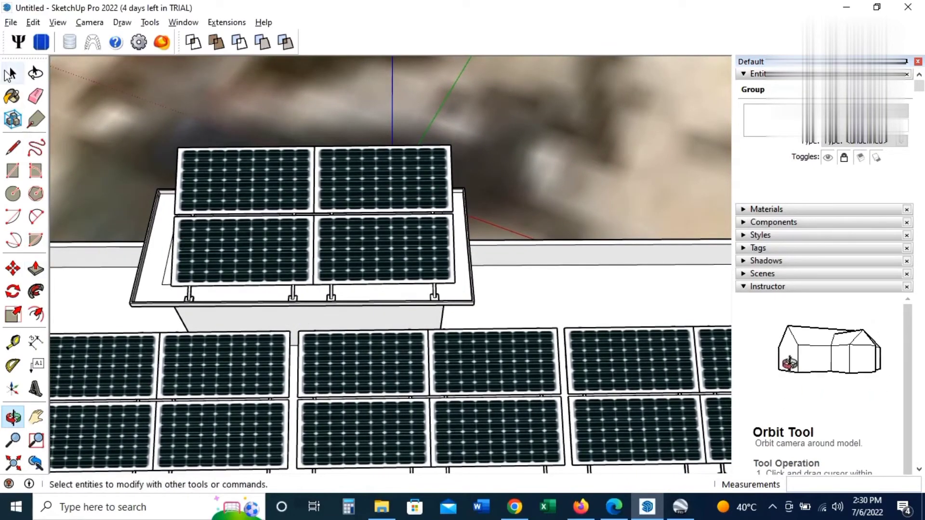
Step: Select both platform panels and shift them slightly left along the red axis
{"action": "left_click", "coordinate": [10, 73]}
{"action": "left_click", "coordinate": [260, 235]}
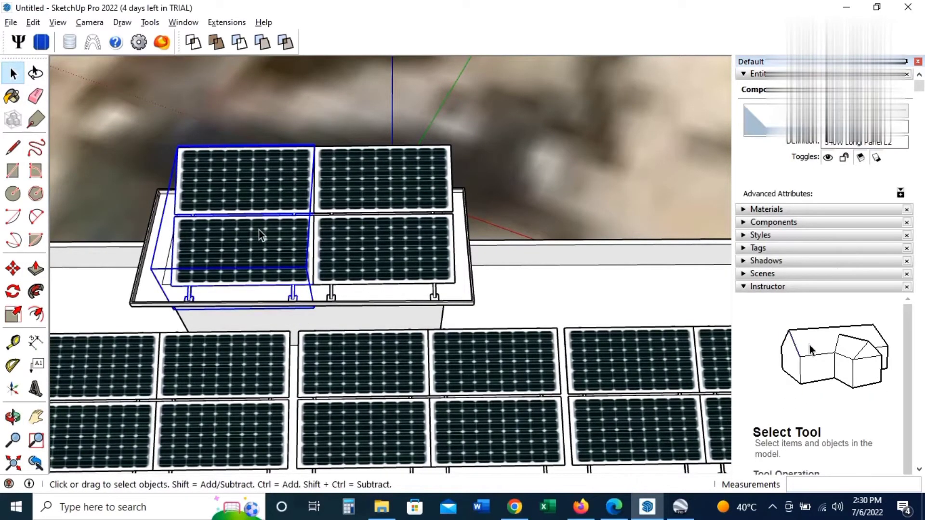
{"action": "left_click", "coordinate": [370, 225], "text": "ctrl"}
{"action": "key", "text": "m"}
{"action": "left_click", "coordinate": [310, 235]}
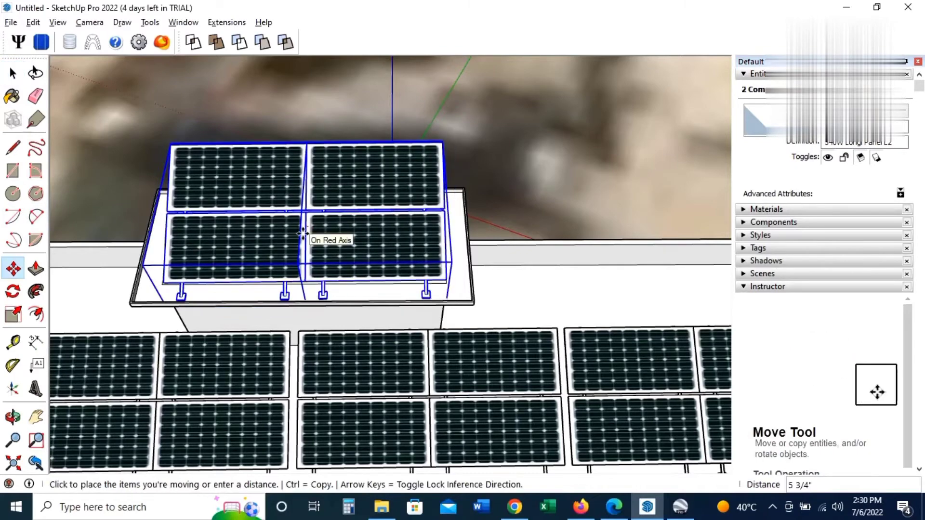
{"action": "left_click", "coordinate": [303, 233]}
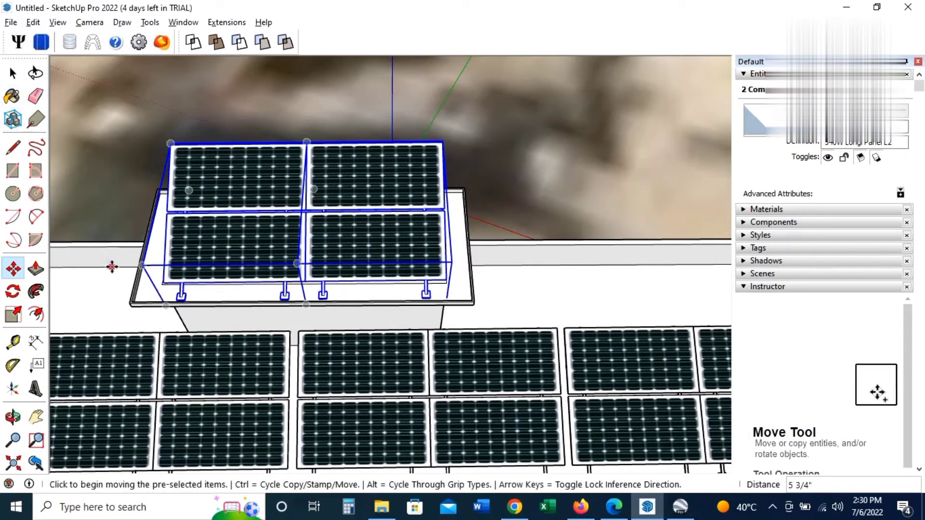
Step: Deselect the panels and orbit and zoom out to view the whole building
{"action": "mouse_move", "coordinate": [111, 266]}
{"action": "middle_mouse_down"}
{"action": "mouse_move", "coordinate": [386, 307]}
{"action": "mouse_move", "coordinate": [376, 289]}
{"action": "mouse_move", "coordinate": [461, 255]}
{"action": "middle_mouse_up"}
{"action": "mouse_move", "coordinate": [440, 333]}
{"action": "middle_mouse_down"}
{"action": "mouse_move", "coordinate": [368, 316]}
{"action": "mouse_move", "coordinate": [441, 286]}
{"action": "mouse_move", "coordinate": [374, 301]}
{"action": "mouse_move", "coordinate": [339, 284]}
{"action": "mouse_move", "coordinate": [321, 238]}
{"action": "mouse_move", "coordinate": [452, 330]}
{"action": "middle_mouse_up"}
{"action": "left_click", "coordinate": [13, 73]}
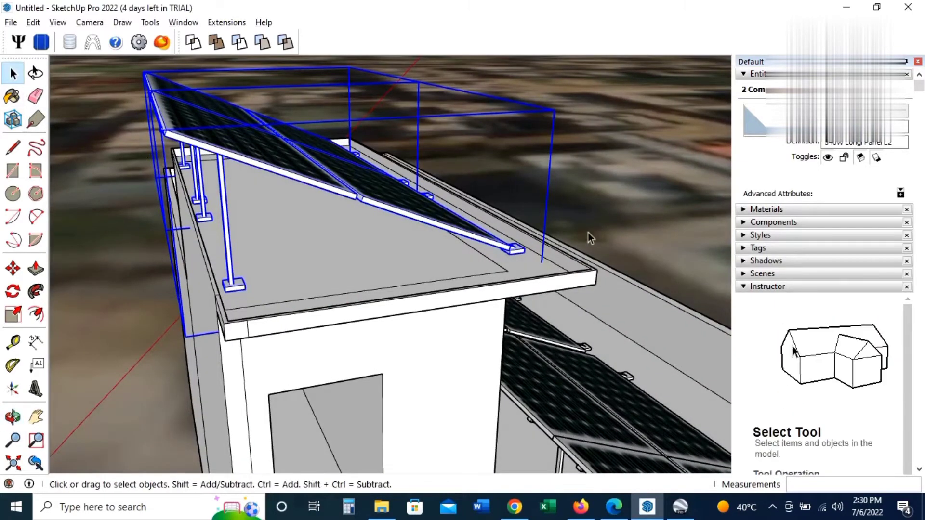
{"action": "left_click", "coordinate": [588, 236]}
{"action": "scroll", "coordinate": [277, 327], "scroll_direction": "down", "scroll_amount": 2}
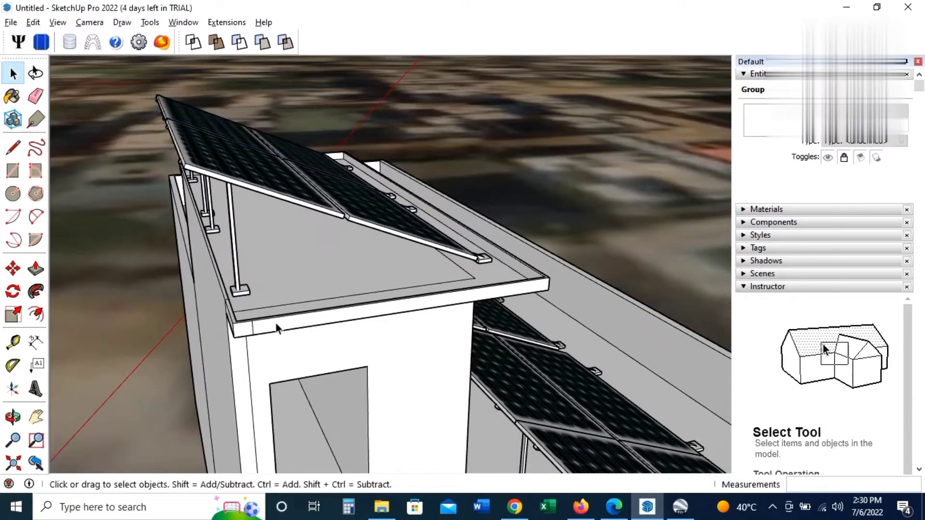
{"action": "scroll", "coordinate": [272, 329], "scroll_direction": "down", "scroll_amount": 2}
{"action": "scroll", "coordinate": [268, 331], "scroll_direction": "down", "scroll_amount": 2}
{"action": "mouse_move", "coordinate": [368, 345]}
{"action": "middle_mouse_down"}
{"action": "mouse_move", "coordinate": [361, 325]}
{"action": "mouse_move", "coordinate": [189, 330]}
{"action": "mouse_move", "coordinate": [320, 299]}
{"action": "mouse_move", "coordinate": [500, 320]}
{"action": "mouse_move", "coordinate": [388, 361]}
{"action": "mouse_move", "coordinate": [399, 395]}
{"action": "mouse_move", "coordinate": [450, 453]}
{"action": "mouse_move", "coordinate": [404, 448]}
{"action": "middle_mouse_up"}
Step: Paint the main roof floor and the raised platform top with Granite Tile from the Tile folder
{"action": "left_click", "coordinate": [16, 70]}
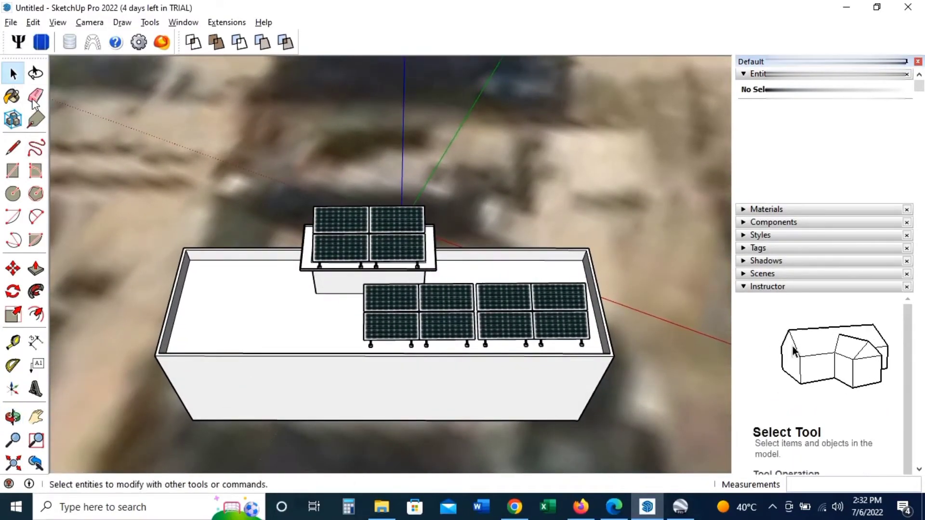
{"action": "left_click", "coordinate": [744, 211]}
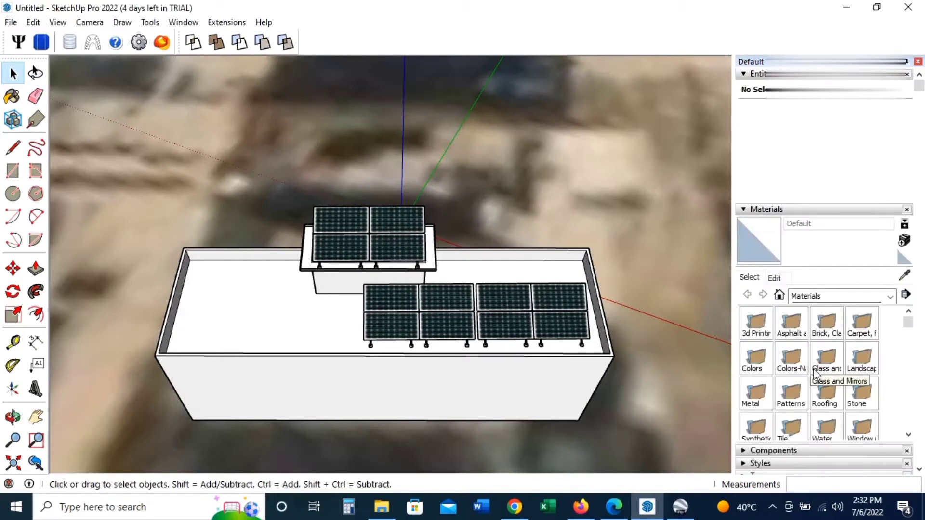
{"action": "double_click", "coordinate": [763, 370]}
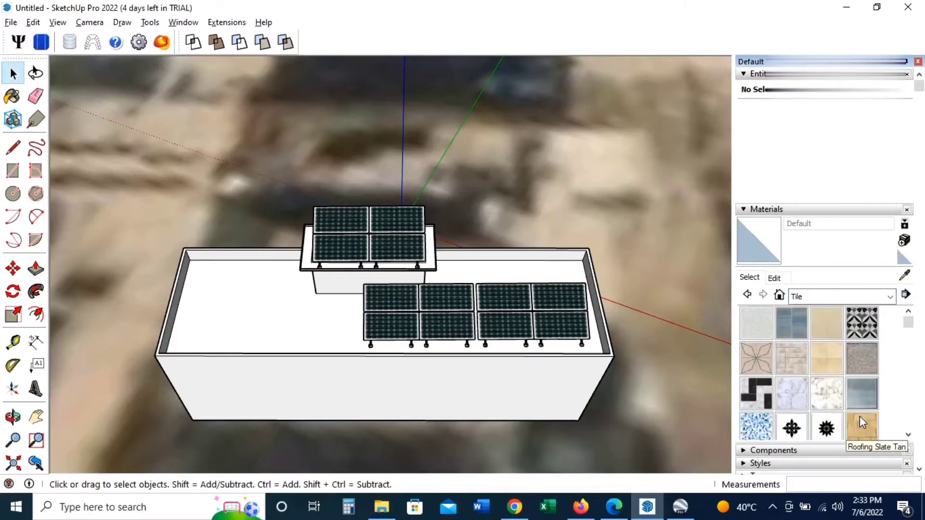
{"action": "left_click", "coordinate": [862, 357]}
{"action": "left_click", "coordinate": [271, 310]}
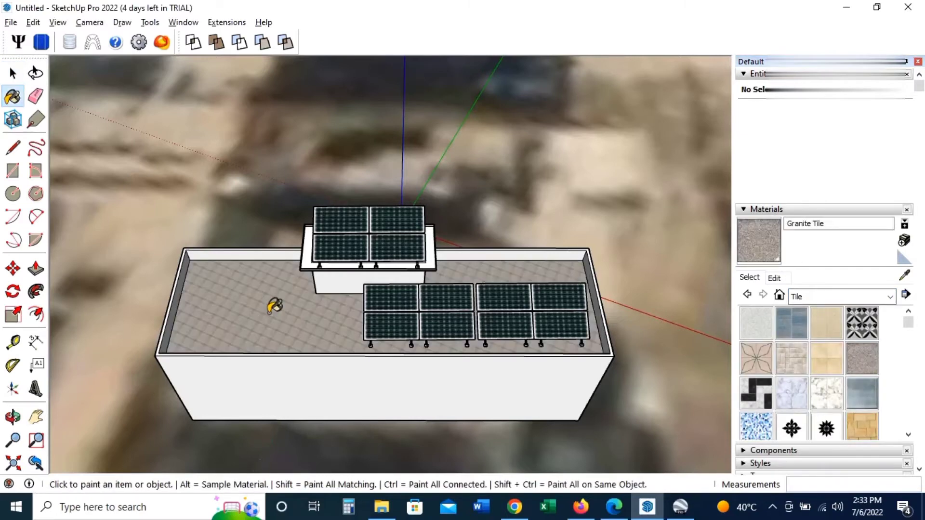
{"action": "scroll", "coordinate": [439, 251], "scroll_direction": "up", "scroll_amount": 5}
{"action": "left_click", "coordinate": [443, 233]}
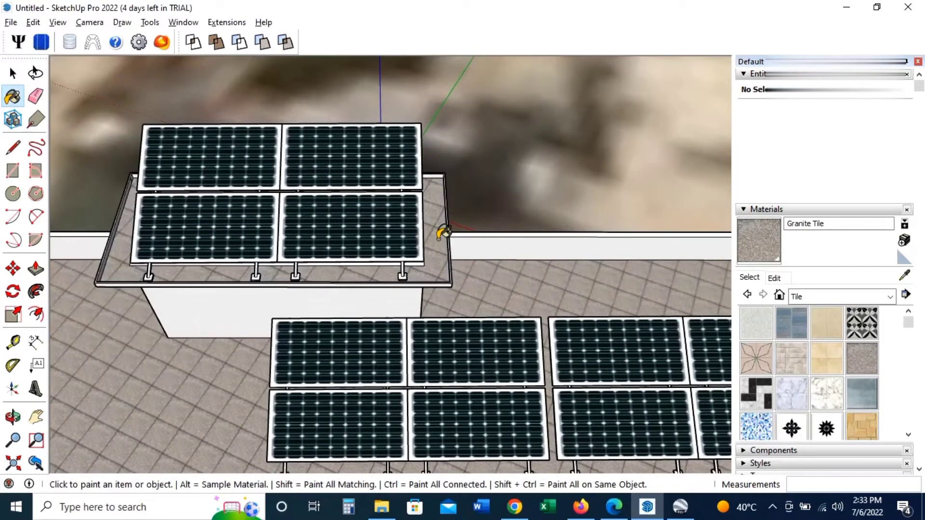
{"action": "scroll", "coordinate": [114, 199], "scroll_direction": "down", "scroll_amount": 3}
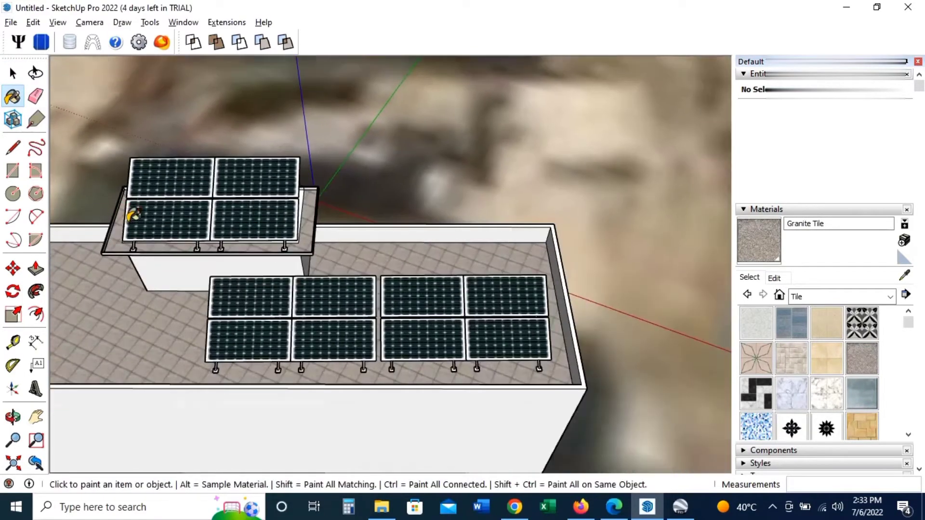
{"action": "scroll", "coordinate": [130, 212], "scroll_direction": "down", "scroll_amount": 2}
{"action": "scroll", "coordinate": [486, 324], "scroll_direction": "down", "scroll_amount": 2}
{"action": "left_click", "coordinate": [10, 70]}
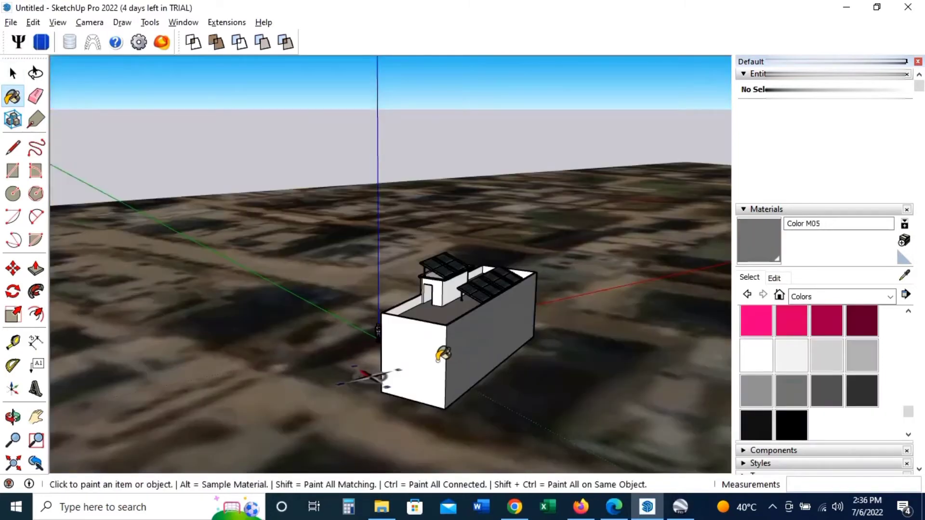
Step: Paint the front, middle, left and end outer walls with Color M04
{"action": "left_click", "coordinate": [439, 355]}
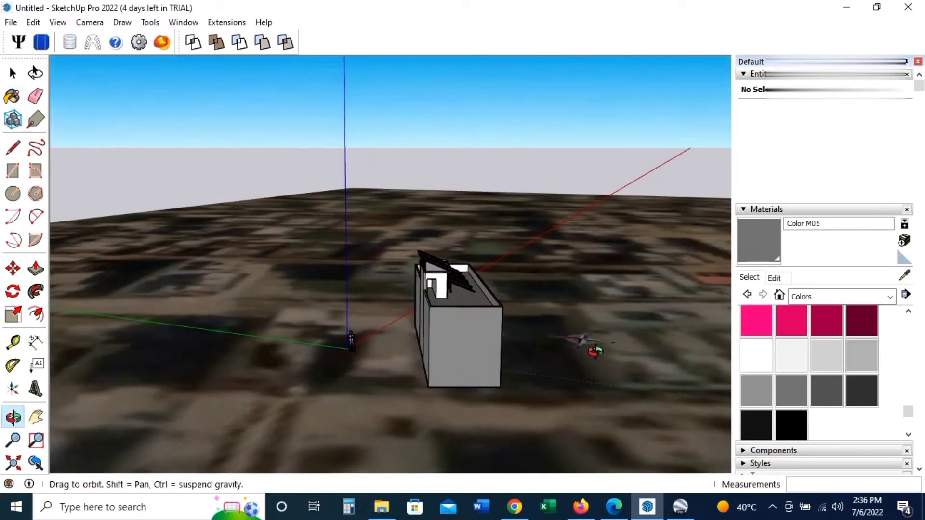
{"action": "middle_click_drag", "start_coordinate": [430, 365], "coordinate": [505, 320]}
{"action": "left_click", "coordinate": [506, 321], "text": "alt"}
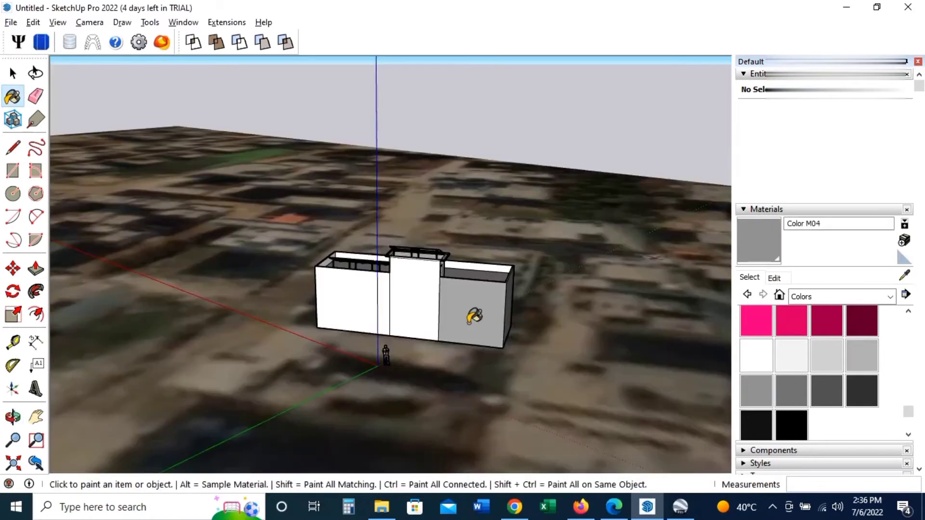
{"action": "left_click", "coordinate": [416, 311]}
{"action": "left_click", "coordinate": [358, 310]}
{"action": "middle_click_drag", "start_coordinate": [359, 311], "coordinate": [419, 322]}
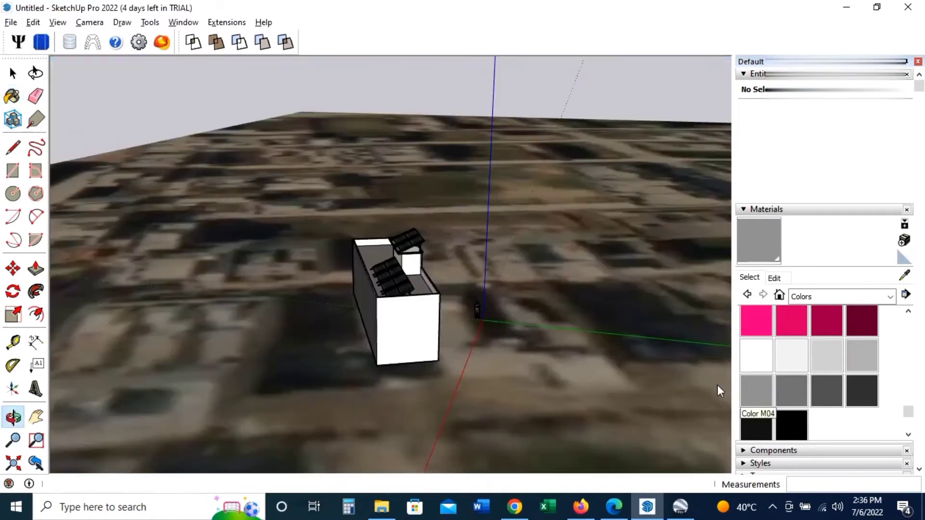
{"action": "left_click", "coordinate": [418, 323]}
Step: Orbit and zoom to bring the long wall and rooftop room into view
{"action": "mouse_move", "coordinate": [369, 341]}
{"action": "middle_mouse_down"}
{"action": "mouse_move", "coordinate": [508, 446]}
{"action": "mouse_move", "coordinate": [367, 345]}
{"action": "mouse_move", "coordinate": [516, 337]}
{"action": "mouse_move", "coordinate": [555, 364]}
{"action": "mouse_move", "coordinate": [433, 368]}
{"action": "mouse_move", "coordinate": [372, 392]}
{"action": "middle_mouse_up"}
{"action": "scroll", "coordinate": [394, 332], "scroll_direction": "up", "scroll_amount": 3}
{"action": "scroll", "coordinate": [392, 324], "scroll_direction": "up", "scroll_amount": 2}
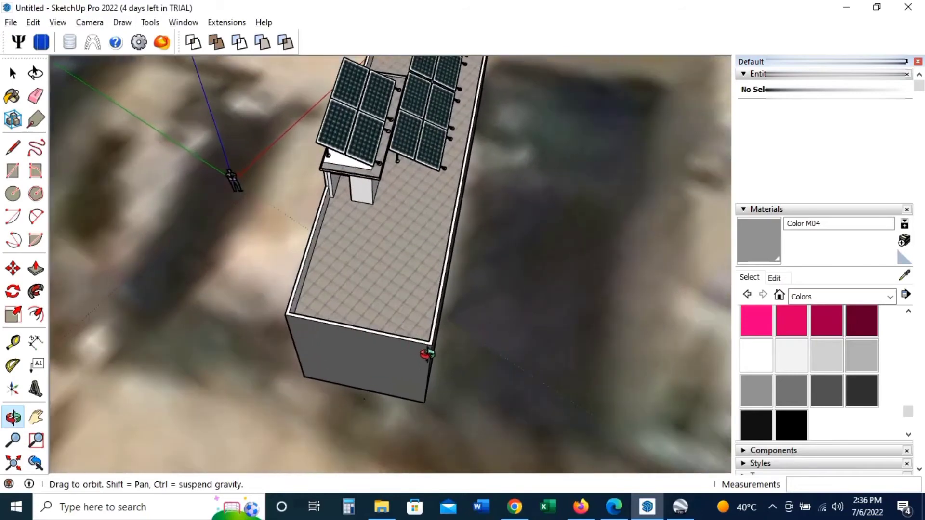
{"action": "mouse_move", "coordinate": [423, 346]}
{"action": "middle_mouse_down"}
{"action": "mouse_move", "coordinate": [374, 357]}
{"action": "mouse_move", "coordinate": [455, 323]}
{"action": "mouse_move", "coordinate": [433, 233]}
{"action": "middle_mouse_up"}
{"action": "scroll", "coordinate": [472, 260], "scroll_direction": "up", "scroll_amount": 3}
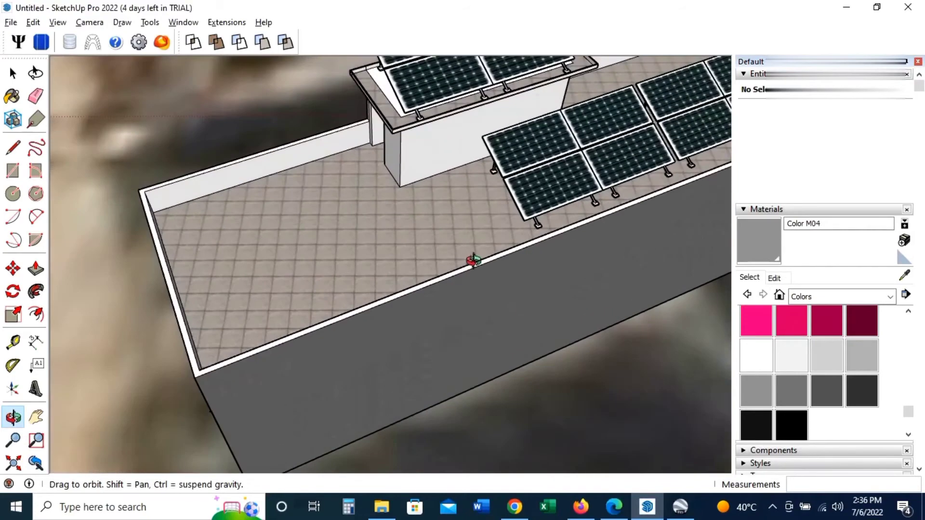
{"action": "mouse_move", "coordinate": [472, 260]}
{"action": "middle_mouse_down"}
{"action": "mouse_move", "coordinate": [452, 319]}
{"action": "mouse_move", "coordinate": [358, 278]}
{"action": "middle_mouse_up"}
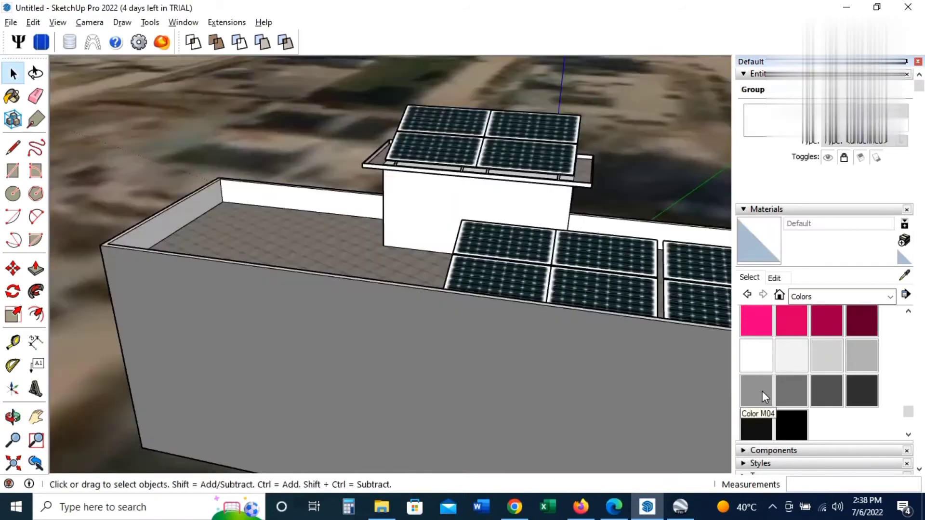
Step: Paint the rooftop room's walls, including its front wall, with Color M04
{"action": "left_click", "coordinate": [757, 391]}
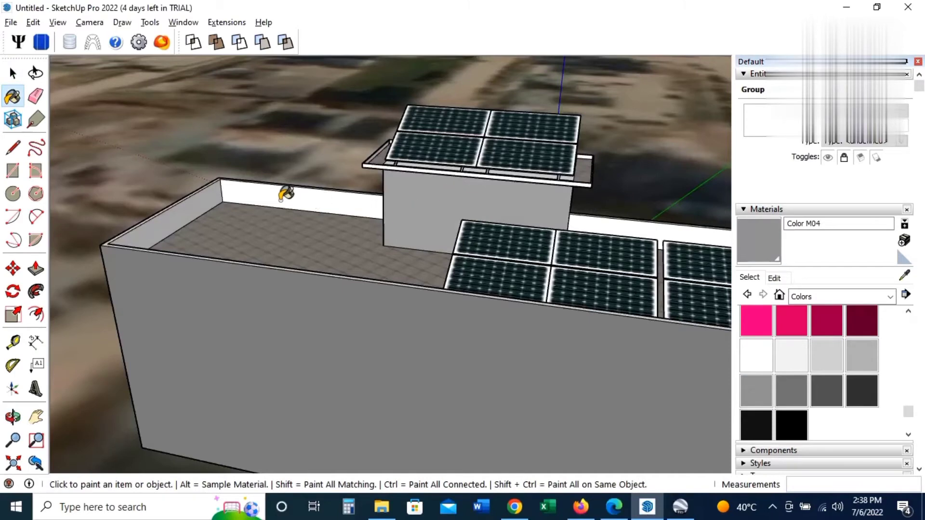
{"action": "middle_click_drag", "start_coordinate": [286, 193], "coordinate": [496, 262]}
{"action": "left_click", "coordinate": [762, 385]}
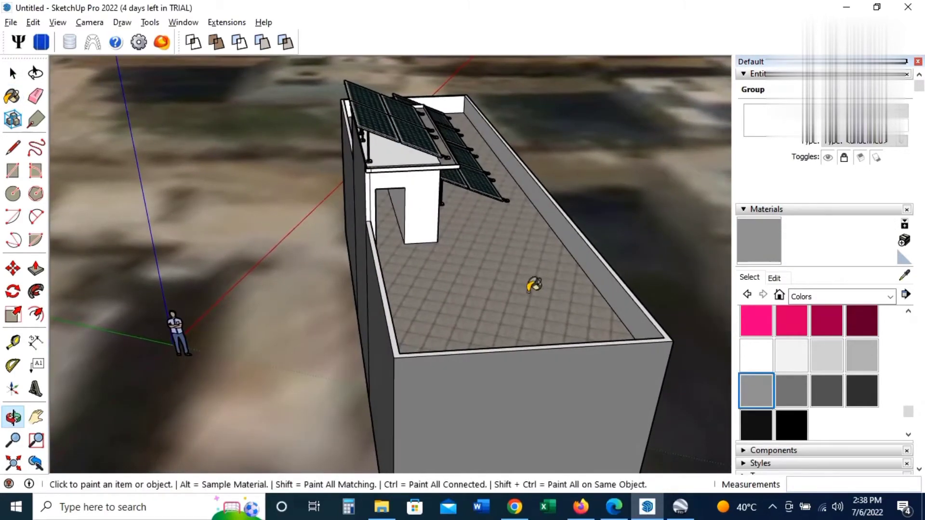
{"action": "left_click", "coordinate": [424, 214]}
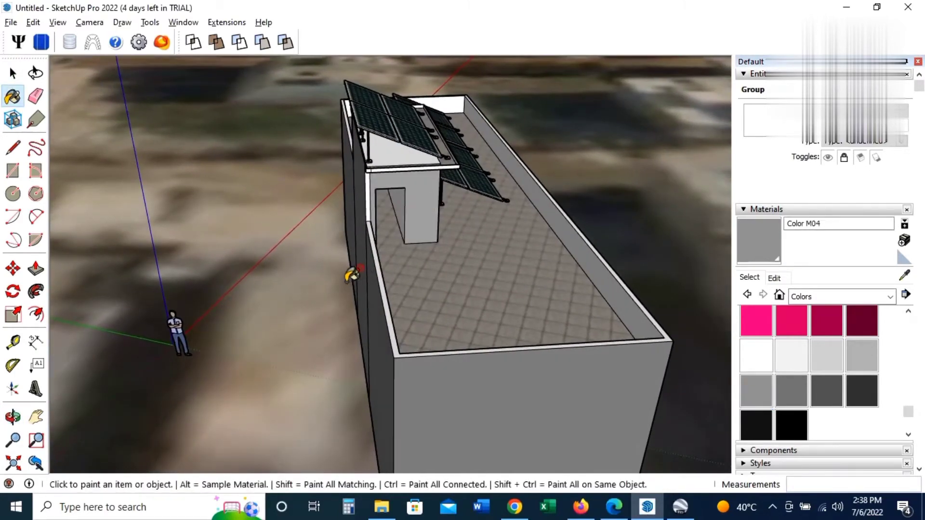
{"action": "mouse_move", "coordinate": [345, 275]}
{"action": "middle_mouse_down"}
{"action": "mouse_move", "coordinate": [369, 262]}
{"action": "mouse_move", "coordinate": [310, 258]}
{"action": "mouse_move", "coordinate": [386, 270]}
{"action": "middle_mouse_up"}
{"action": "left_click", "coordinate": [763, 388]}
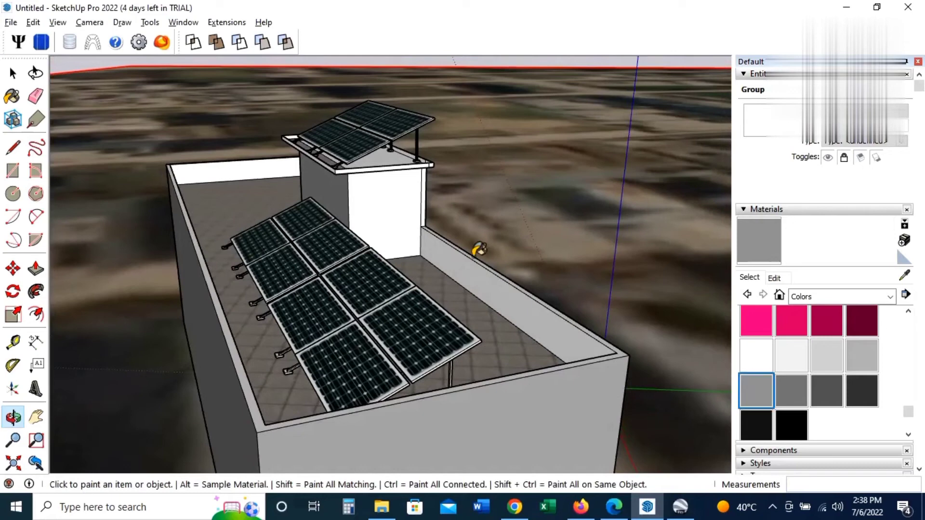
{"action": "left_click", "coordinate": [385, 211]}
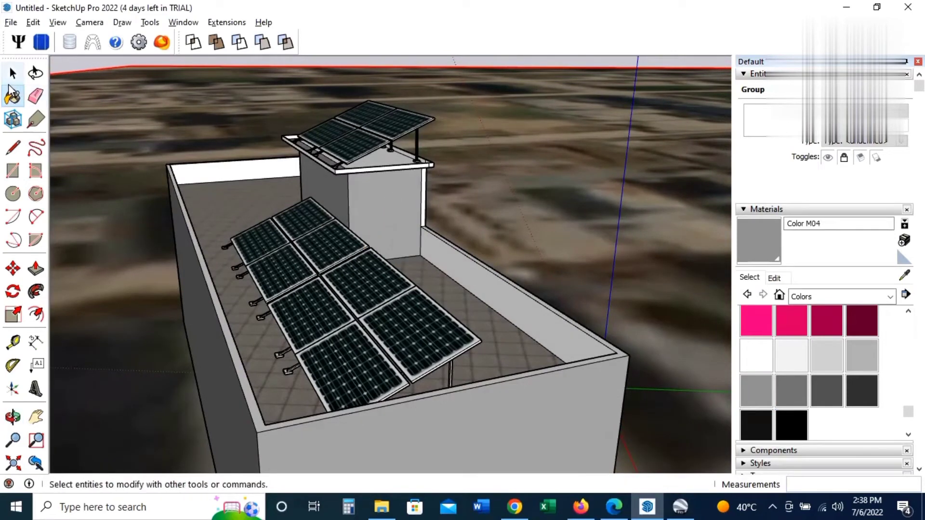
{"action": "left_click", "coordinate": [12, 75]}
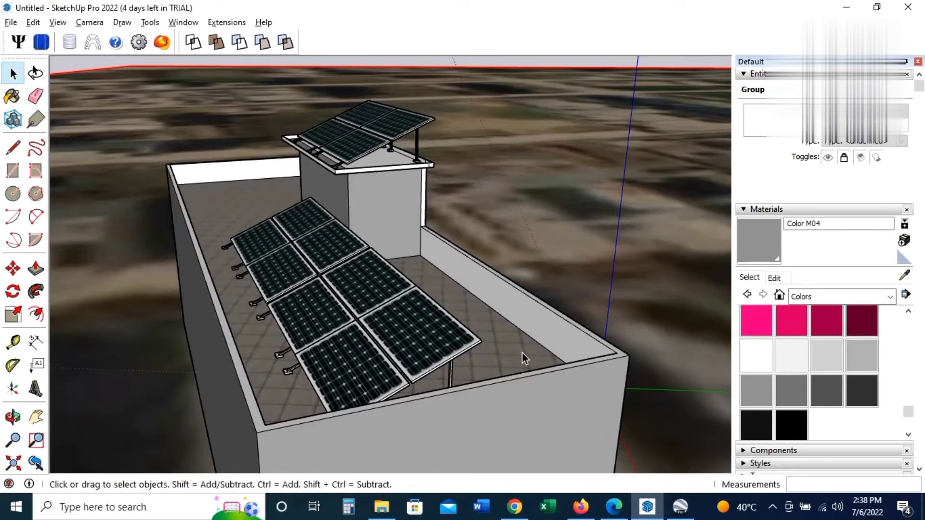
Step: Choose Marble Carrara Floor Tile as the paint material and select the building group
{"action": "key", "text": "b"}
{"action": "left_click", "coordinate": [247, 393], "text": "alt"}
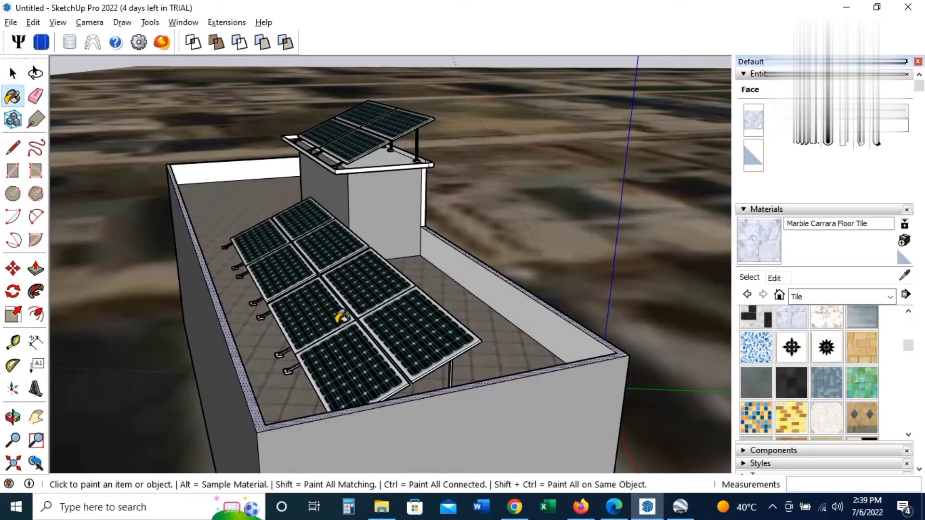
{"action": "key", "text": "space"}
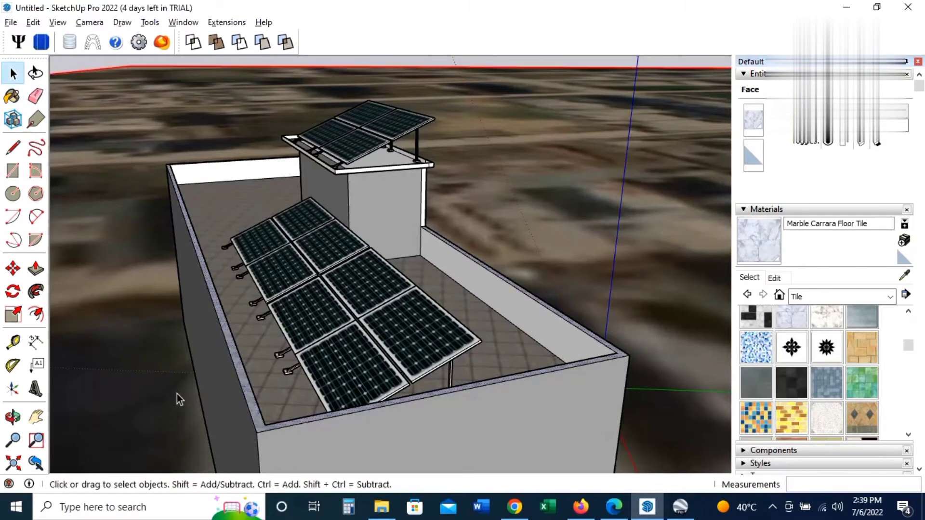
{"action": "left_click", "coordinate": [180, 398]}
{"action": "scroll", "coordinate": [342, 448], "scroll_direction": "up", "scroll_amount": 5}
{"action": "scroll", "coordinate": [249, 422], "scroll_direction": "up", "scroll_amount": 3}
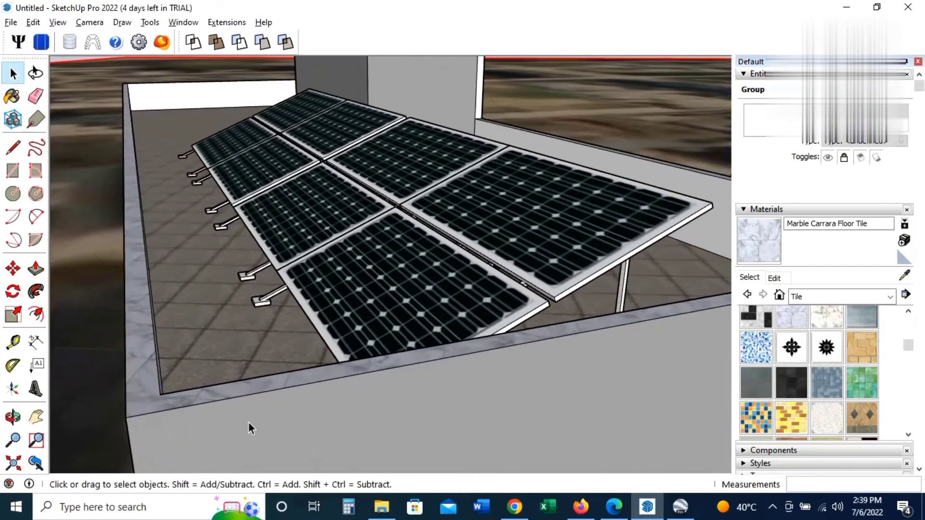
{"action": "scroll", "coordinate": [249, 423], "scroll_direction": "down", "scroll_amount": 3}
{"action": "scroll", "coordinate": [193, 370], "scroll_direction": "down", "scroll_amount": 3}
{"action": "scroll", "coordinate": [238, 368], "scroll_direction": "down", "scroll_amount": 2}
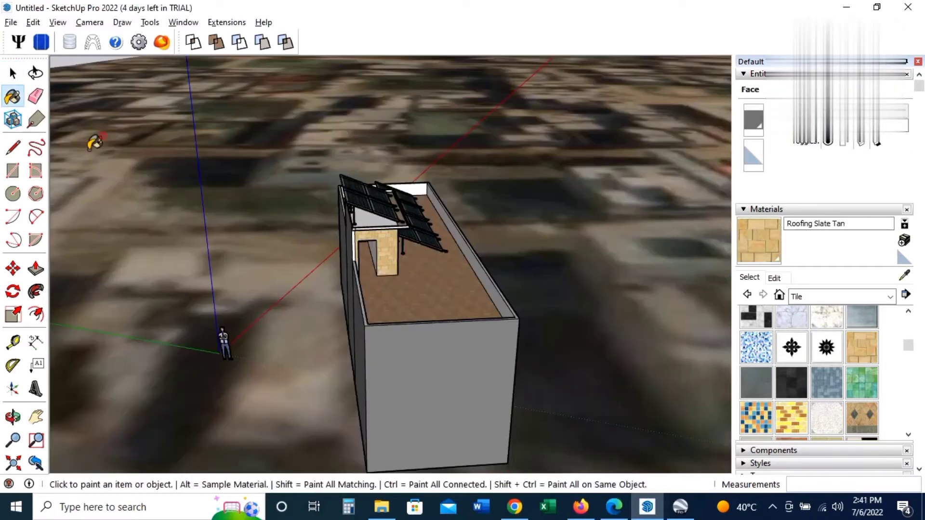
{"action": "key", "text": "space"}
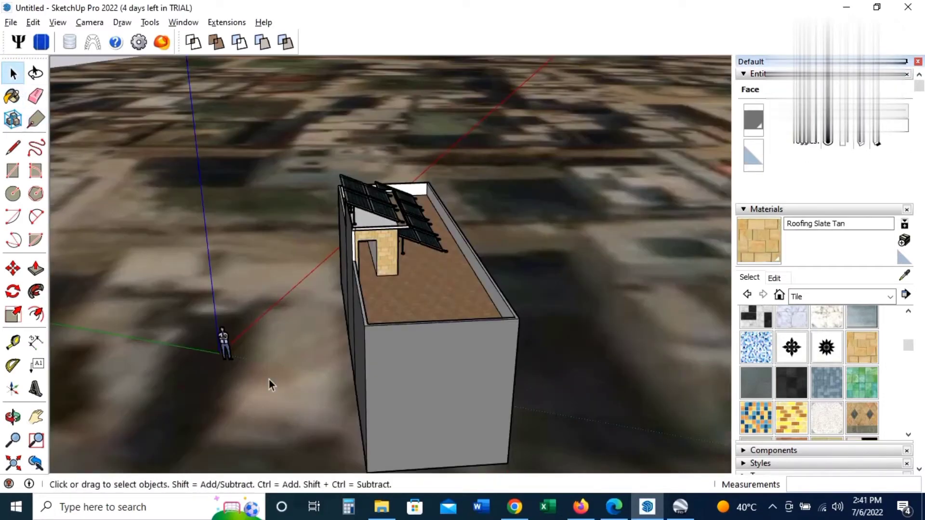
Step: Paint the grey end wall and long side wall with Roofing Slate Tan
{"action": "left_click", "coordinate": [465, 401]}
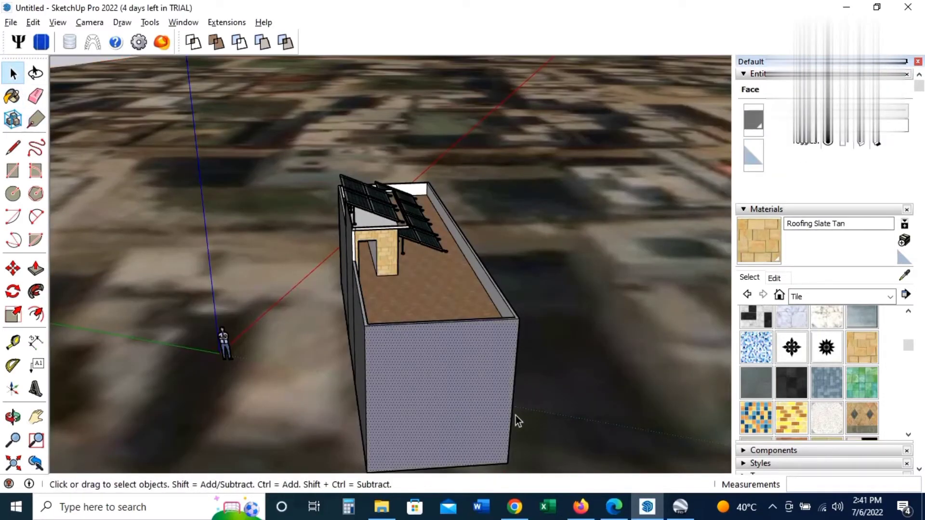
{"action": "left_click", "coordinate": [759, 241]}
{"action": "left_click", "coordinate": [475, 396]}
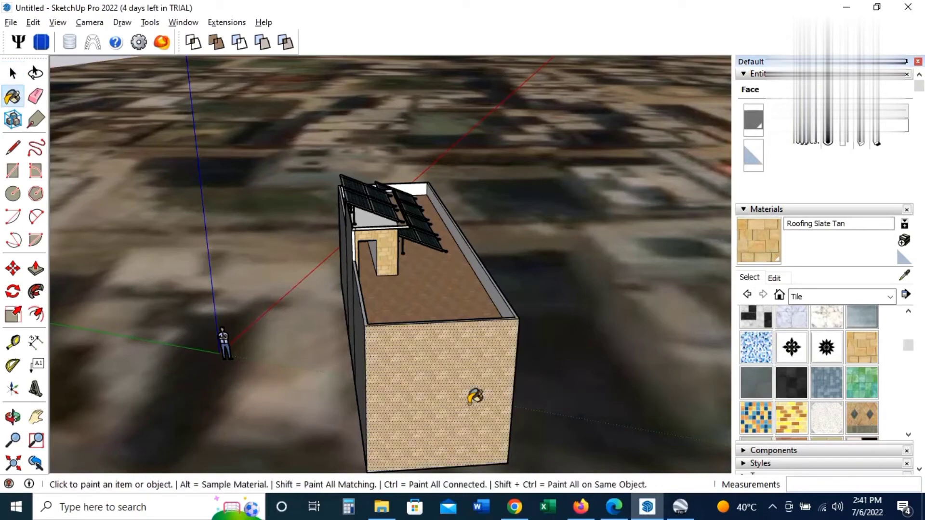
{"action": "key", "text": "o"}
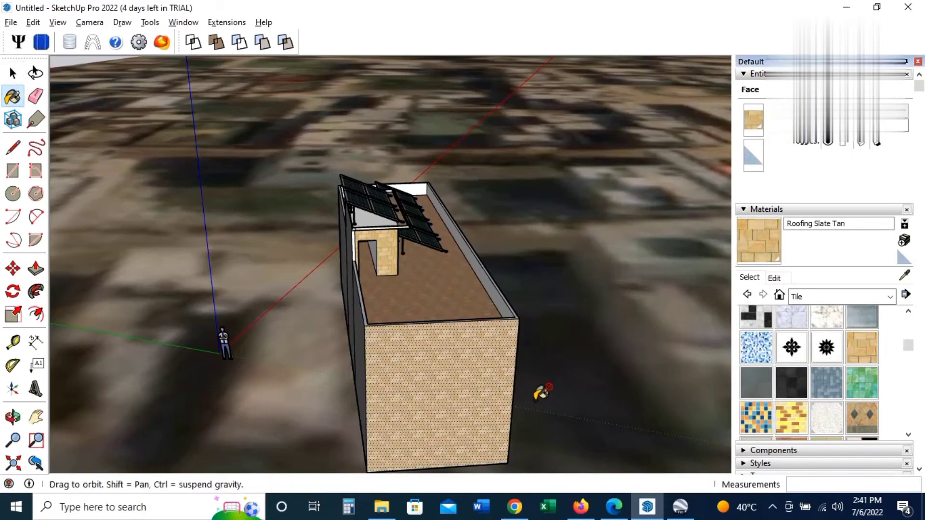
{"action": "mouse_move", "coordinate": [536, 388]}
{"action": "left_mouse_down"}
{"action": "mouse_move", "coordinate": [324, 398]}
{"action": "mouse_move", "coordinate": [335, 394]}
{"action": "left_mouse_up"}
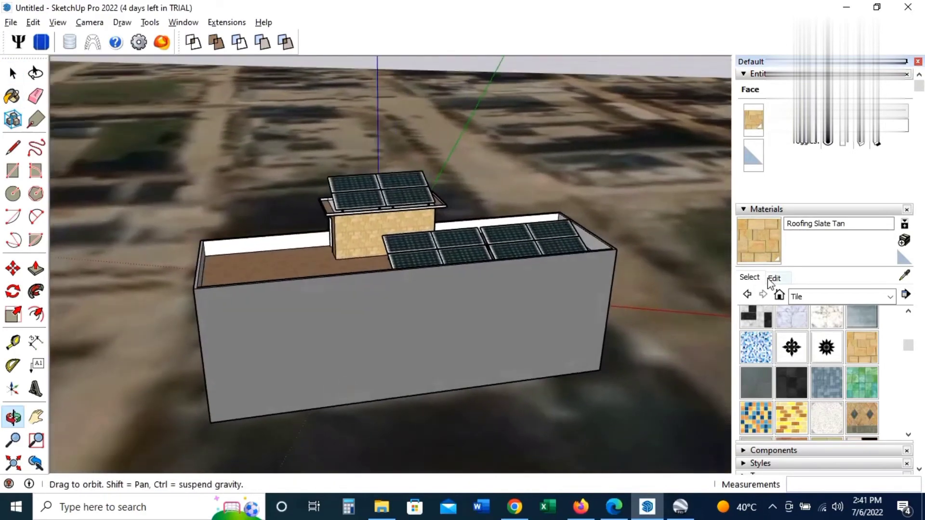
{"action": "left_click", "coordinate": [759, 241]}
{"action": "left_click", "coordinate": [494, 345]}
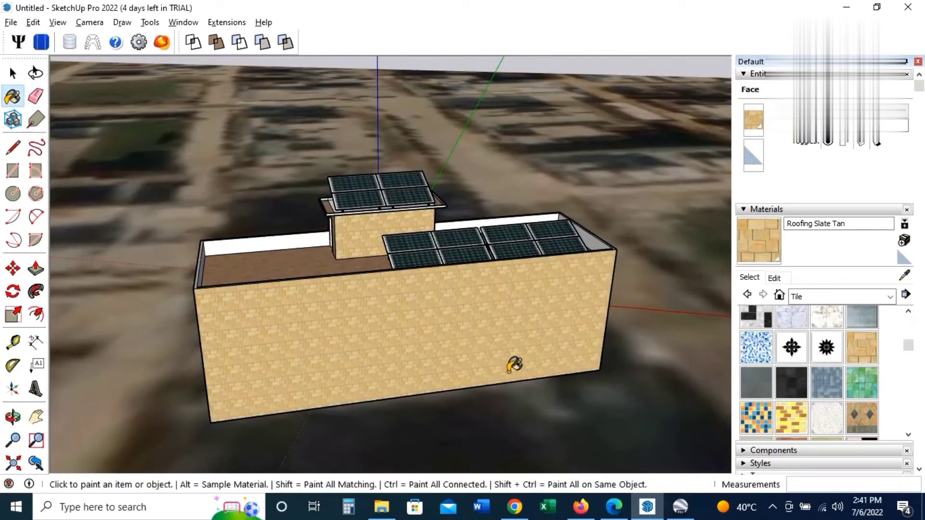
{"action": "key", "text": "o"}
{"action": "left_click_drag", "start_coordinate": [510, 378], "coordinate": [366, 393]}
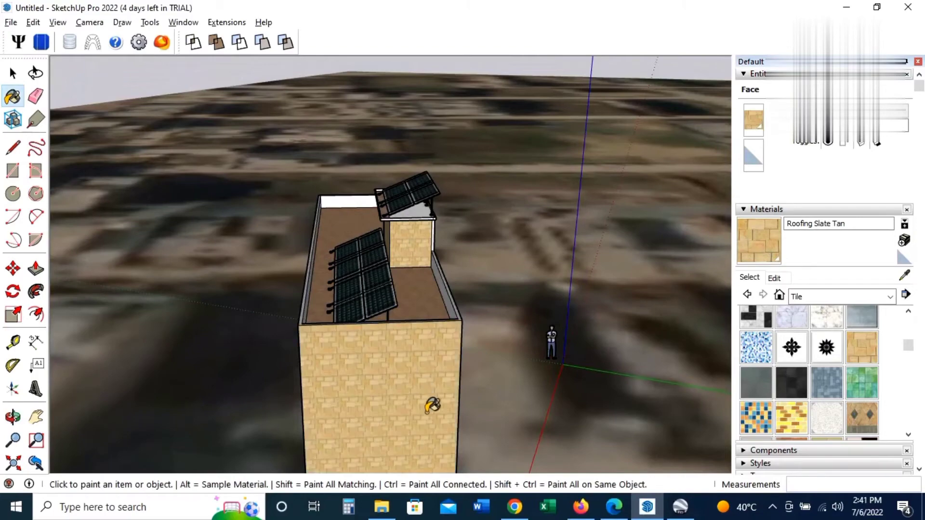
{"action": "mouse_move", "coordinate": [432, 413]}
{"action": "left_mouse_down"}
{"action": "mouse_move", "coordinate": [584, 422]}
{"action": "mouse_move", "coordinate": [437, 392]}
{"action": "mouse_move", "coordinate": [533, 393]}
{"action": "mouse_move", "coordinate": [473, 347]}
{"action": "mouse_move", "coordinate": [454, 367]}
{"action": "mouse_move", "coordinate": [539, 421]}
{"action": "mouse_move", "coordinate": [522, 412]}
{"action": "left_mouse_up"}
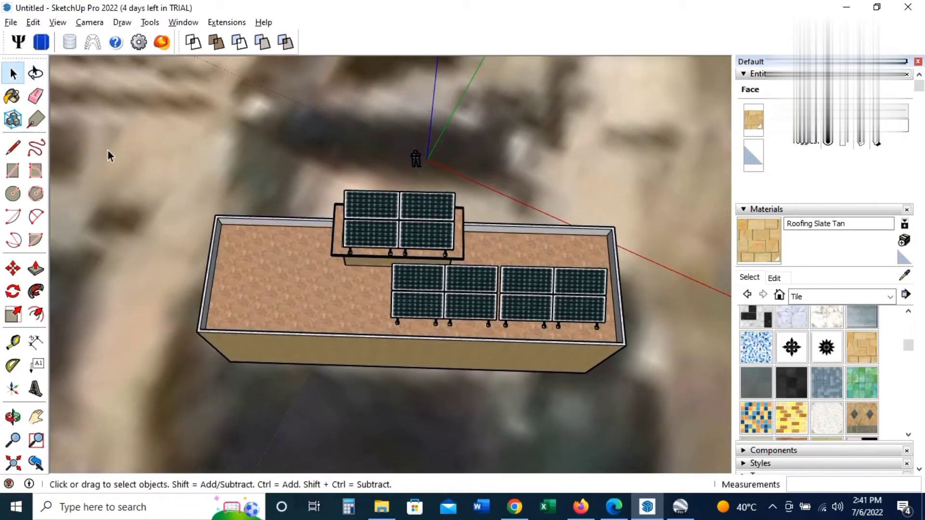
{"action": "middle_click_drag", "start_coordinate": [110, 155], "coordinate": [502, 365]}
{"action": "scroll", "coordinate": [502, 366], "scroll_direction": "up", "scroll_amount": 5}
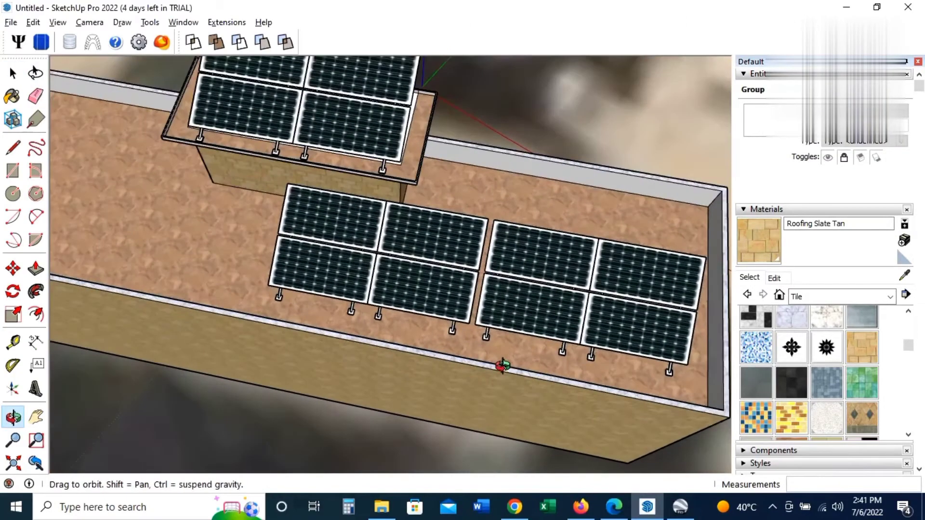
{"action": "scroll", "coordinate": [501, 366], "scroll_direction": "up", "scroll_amount": 2}
{"action": "left_click_drag", "start_coordinate": [469, 355], "coordinate": [402, 369]}
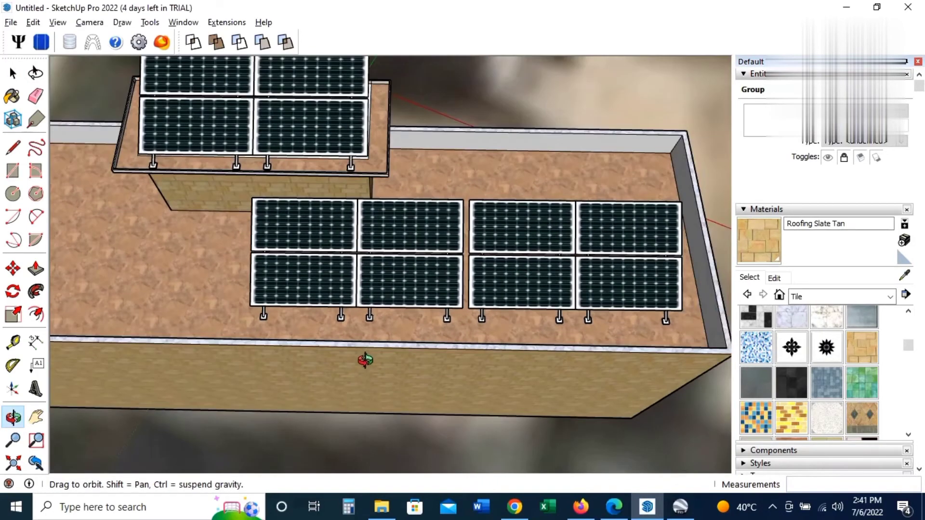
{"action": "mouse_move", "coordinate": [365, 360]}
{"action": "left_mouse_down"}
{"action": "mouse_move", "coordinate": [419, 357]}
{"action": "mouse_move", "coordinate": [357, 351]}
{"action": "mouse_move", "coordinate": [316, 368]}
{"action": "mouse_move", "coordinate": [366, 307]}
{"action": "mouse_move", "coordinate": [422, 300]}
{"action": "left_mouse_up"}
{"action": "mouse_move", "coordinate": [322, 360]}
{"action": "left_mouse_down"}
{"action": "mouse_move", "coordinate": [347, 385]}
{"action": "mouse_move", "coordinate": [388, 334]}
{"action": "left_mouse_up"}
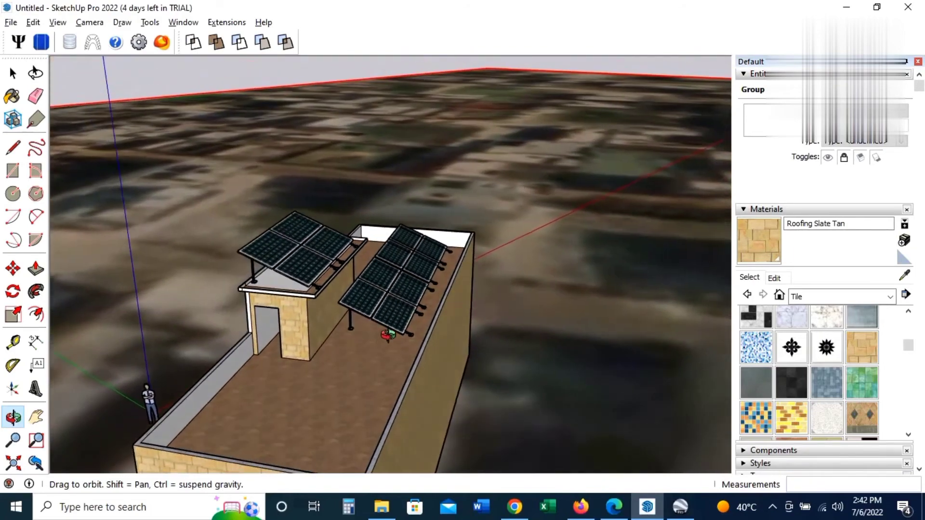
{"action": "mouse_move", "coordinate": [372, 406]}
{"action": "left_mouse_down"}
{"action": "mouse_move", "coordinate": [374, 421]}
{"action": "mouse_move", "coordinate": [365, 399]}
{"action": "mouse_move", "coordinate": [344, 386]}
{"action": "mouse_move", "coordinate": [346, 359]}
{"action": "mouse_move", "coordinate": [330, 404]}
{"action": "mouse_move", "coordinate": [358, 415]}
{"action": "mouse_move", "coordinate": [346, 413]}
{"action": "mouse_move", "coordinate": [431, 375]}
{"action": "left_mouse_up"}
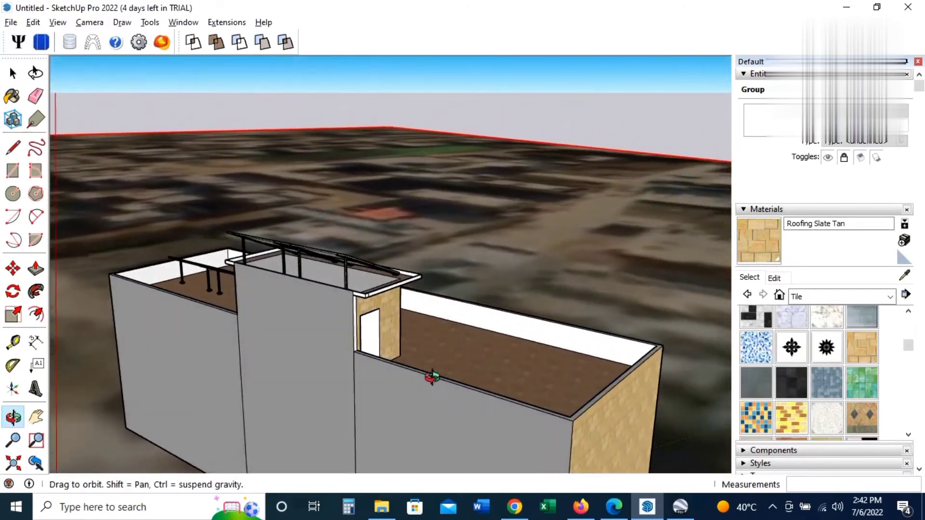
{"action": "scroll", "coordinate": [398, 347], "scroll_direction": "up", "scroll_amount": 3}
{"action": "mouse_move", "coordinate": [316, 334]}
{"action": "left_mouse_down"}
{"action": "mouse_move", "coordinate": [383, 341]}
{"action": "mouse_move", "coordinate": [331, 347]}
{"action": "mouse_move", "coordinate": [399, 434]}
{"action": "mouse_move", "coordinate": [311, 384]}
{"action": "mouse_move", "coordinate": [330, 419]}
{"action": "mouse_move", "coordinate": [363, 333]}
{"action": "mouse_move", "coordinate": [235, 382]}
{"action": "mouse_move", "coordinate": [339, 361]}
{"action": "mouse_move", "coordinate": [261, 411]}
{"action": "mouse_move", "coordinate": [301, 356]}
{"action": "mouse_move", "coordinate": [252, 333]}
{"action": "mouse_move", "coordinate": [256, 365]}
{"action": "left_mouse_up"}
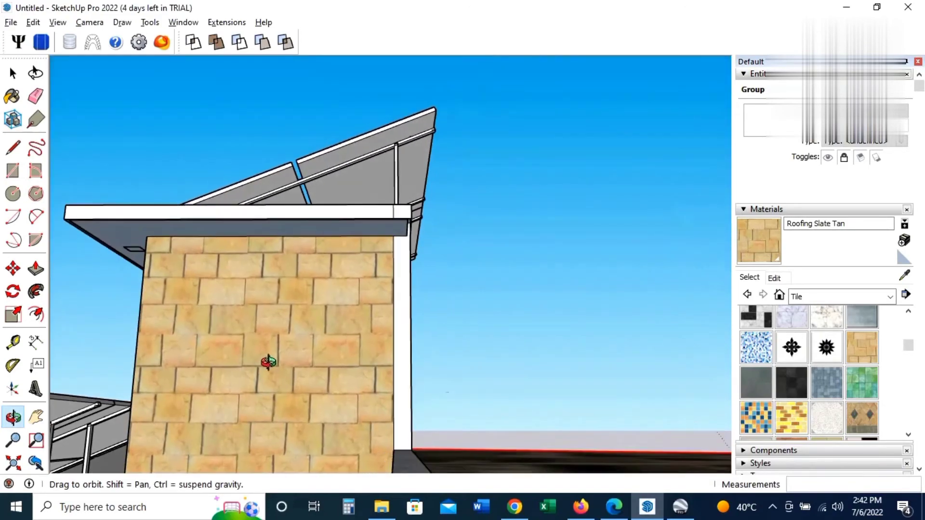
{"action": "mouse_move", "coordinate": [299, 389]}
{"action": "left_mouse_down"}
{"action": "mouse_move", "coordinate": [294, 412]}
{"action": "mouse_move", "coordinate": [195, 276]}
{"action": "left_mouse_up"}
{"action": "mouse_move", "coordinate": [252, 217]}
{"action": "left_mouse_down"}
{"action": "mouse_move", "coordinate": [268, 262]}
{"action": "mouse_move", "coordinate": [260, 363]}
{"action": "left_mouse_up"}
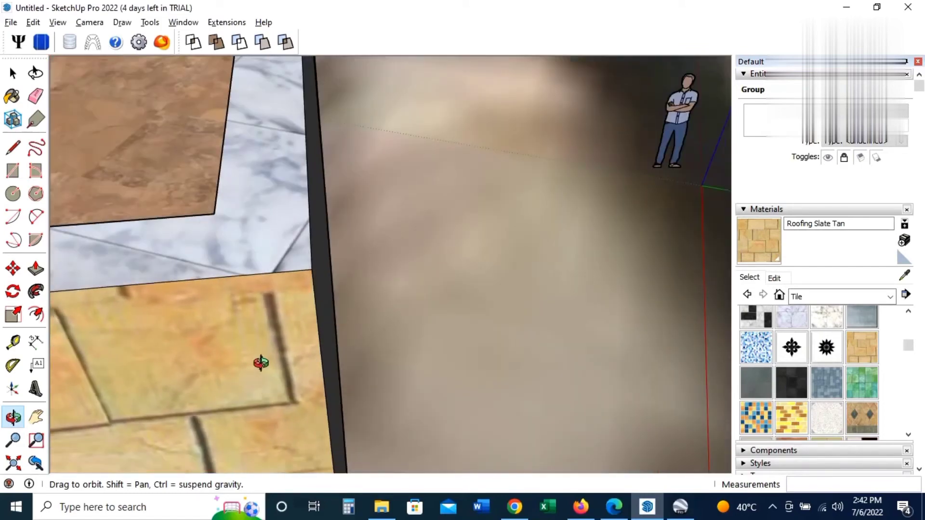
{"action": "mouse_move", "coordinate": [301, 110]}
{"action": "left_mouse_down"}
{"action": "mouse_move", "coordinate": [444, 132]}
{"action": "mouse_move", "coordinate": [438, 162]}
{"action": "left_mouse_up"}
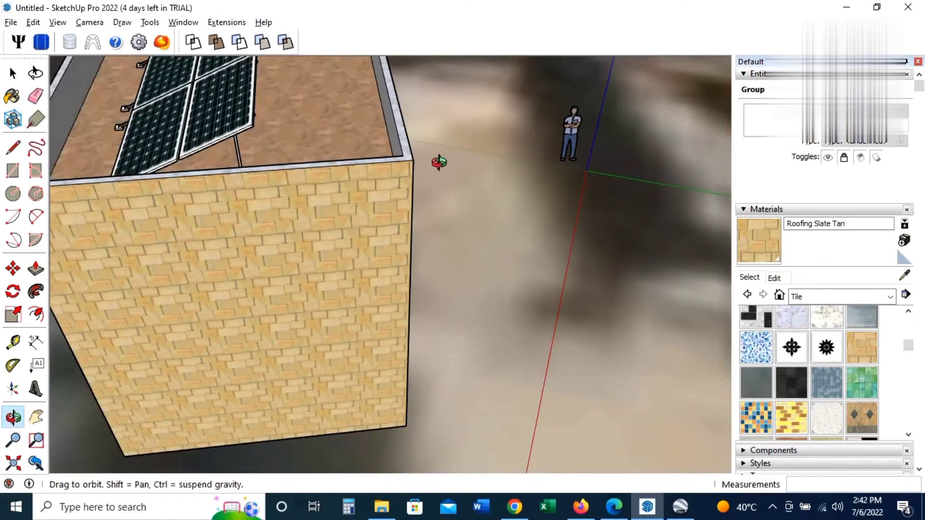
{"action": "left_click_drag", "start_coordinate": [304, 108], "coordinate": [298, 110]}
{"action": "mouse_move", "coordinate": [368, 151]}
{"action": "left_mouse_down"}
{"action": "mouse_move", "coordinate": [479, 128]}
{"action": "mouse_move", "coordinate": [254, 159]}
{"action": "mouse_move", "coordinate": [393, 150]}
{"action": "mouse_move", "coordinate": [371, 200]}
{"action": "mouse_move", "coordinate": [347, 204]}
{"action": "mouse_move", "coordinate": [424, 205]}
{"action": "mouse_move", "coordinate": [353, 227]}
{"action": "mouse_move", "coordinate": [275, 233]}
{"action": "mouse_move", "coordinate": [368, 227]}
{"action": "mouse_move", "coordinate": [336, 357]}
{"action": "mouse_move", "coordinate": [330, 330]}
{"action": "mouse_move", "coordinate": [423, 302]}
{"action": "mouse_move", "coordinate": [374, 289]}
{"action": "mouse_move", "coordinate": [463, 285]}
{"action": "mouse_move", "coordinate": [382, 337]}
{"action": "mouse_move", "coordinate": [407, 297]}
{"action": "mouse_move", "coordinate": [377, 313]}
{"action": "mouse_move", "coordinate": [407, 295]}
{"action": "mouse_move", "coordinate": [370, 373]}
{"action": "mouse_move", "coordinate": [392, 335]}
{"action": "mouse_move", "coordinate": [400, 340]}
{"action": "left_mouse_up"}
{"action": "scroll", "coordinate": [333, 364], "scroll_direction": "up", "scroll_amount": 3}
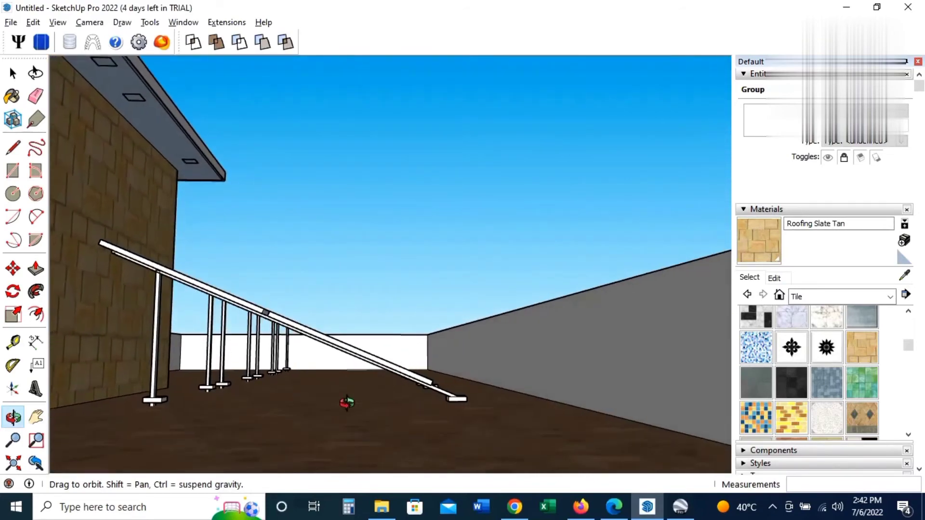
{"action": "mouse_move", "coordinate": [381, 428]}
{"action": "left_mouse_down"}
{"action": "mouse_move", "coordinate": [405, 436]}
{"action": "mouse_move", "coordinate": [404, 454]}
{"action": "left_mouse_up"}
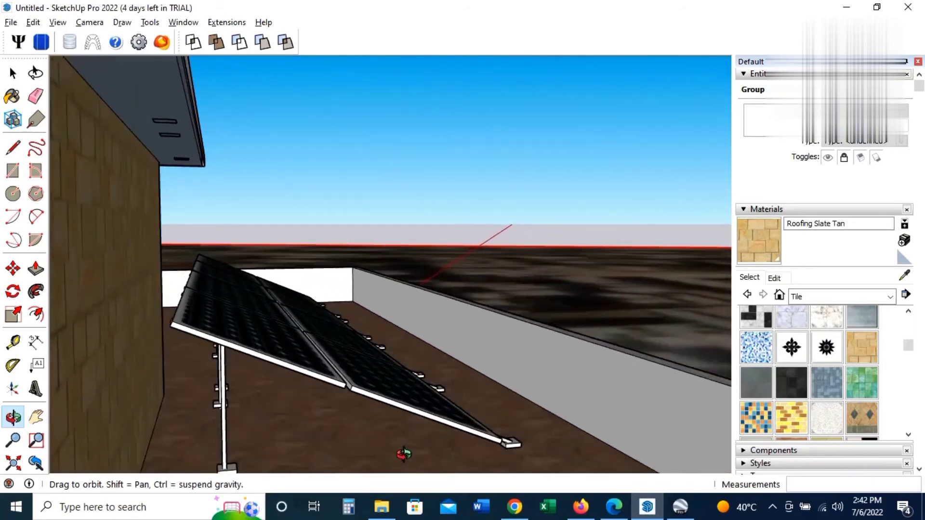
{"action": "mouse_move", "coordinate": [357, 424]}
{"action": "left_mouse_down"}
{"action": "mouse_move", "coordinate": [319, 439]}
{"action": "mouse_move", "coordinate": [340, 355]}
{"action": "mouse_move", "coordinate": [427, 383]}
{"action": "mouse_move", "coordinate": [407, 412]}
{"action": "mouse_move", "coordinate": [436, 363]}
{"action": "mouse_move", "coordinate": [373, 364]}
{"action": "mouse_move", "coordinate": [331, 384]}
{"action": "mouse_move", "coordinate": [427, 333]}
{"action": "left_mouse_up"}
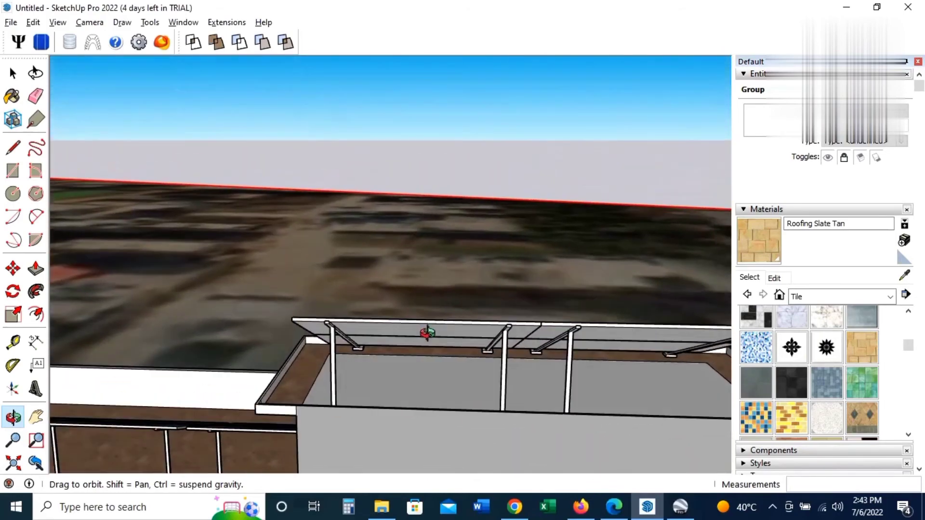
{"action": "left_click_drag", "start_coordinate": [340, 376], "coordinate": [411, 356]}
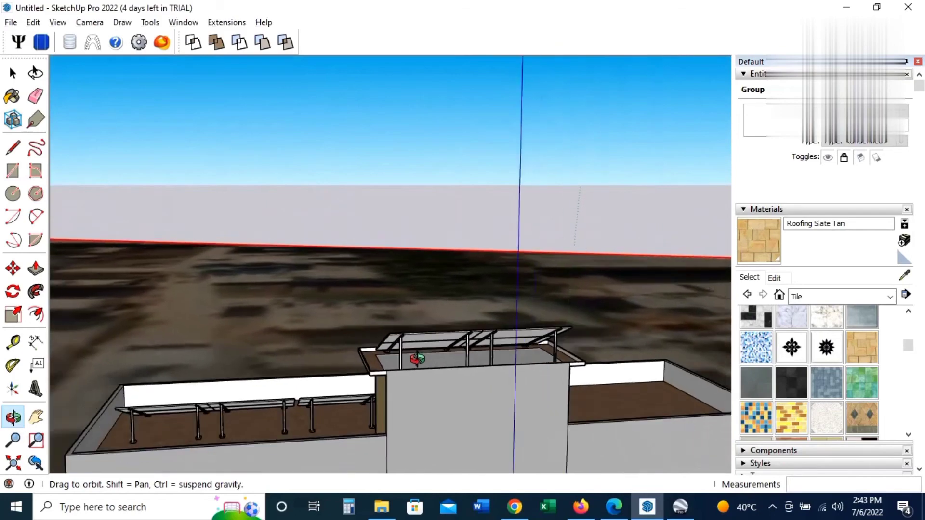
{"action": "mouse_move", "coordinate": [353, 391]}
{"action": "left_mouse_down"}
{"action": "mouse_move", "coordinate": [433, 397]}
{"action": "mouse_move", "coordinate": [482, 384]}
{"action": "mouse_move", "coordinate": [361, 413]}
{"action": "mouse_move", "coordinate": [399, 404]}
{"action": "mouse_move", "coordinate": [277, 409]}
{"action": "mouse_move", "coordinate": [374, 406]}
{"action": "mouse_move", "coordinate": [471, 382]}
{"action": "mouse_move", "coordinate": [355, 396]}
{"action": "mouse_move", "coordinate": [434, 384]}
{"action": "mouse_move", "coordinate": [397, 401]}
{"action": "mouse_move", "coordinate": [455, 384]}
{"action": "mouse_move", "coordinate": [433, 403]}
{"action": "mouse_move", "coordinate": [480, 396]}
{"action": "mouse_move", "coordinate": [467, 392]}
{"action": "mouse_move", "coordinate": [450, 419]}
{"action": "mouse_move", "coordinate": [320, 397]}
{"action": "mouse_move", "coordinate": [384, 388]}
{"action": "left_mouse_up"}
{"action": "scroll", "coordinate": [392, 388], "scroll_direction": "down", "scroll_amount": 2}
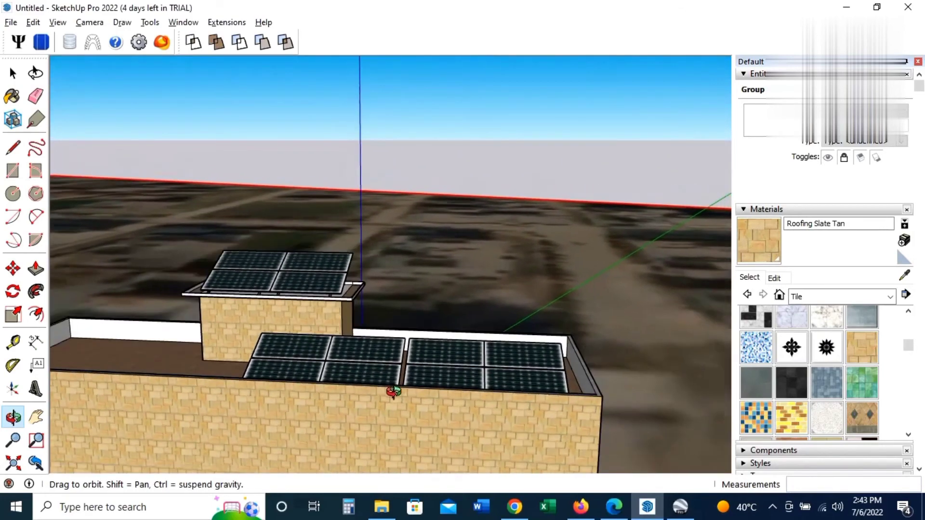
{"action": "scroll", "coordinate": [398, 383], "scroll_direction": "down", "scroll_amount": 2}
{"action": "mouse_move", "coordinate": [340, 302]}
{"action": "left_mouse_down"}
{"action": "mouse_move", "coordinate": [368, 434]}
{"action": "mouse_move", "coordinate": [389, 440]}
{"action": "mouse_move", "coordinate": [383, 370]}
{"action": "left_mouse_up"}
Step: Deselect the compass image and adjust the view of the roof around it
{"action": "mouse_move", "coordinate": [404, 457]}
{"action": "left_mouse_down"}
{"action": "mouse_move", "coordinate": [403, 400]}
{"action": "mouse_move", "coordinate": [388, 402]}
{"action": "left_mouse_up"}
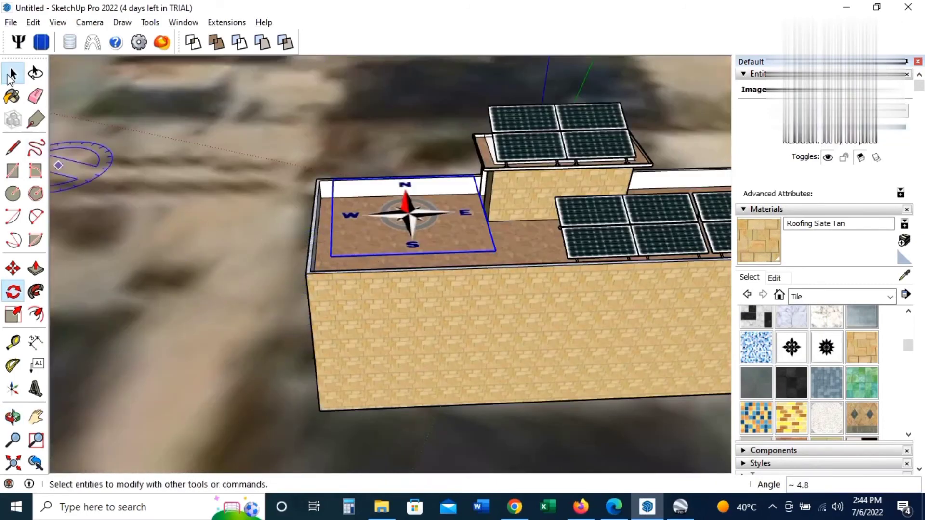
{"action": "left_click", "coordinate": [196, 289]}
{"action": "scroll", "coordinate": [192, 285], "scroll_direction": "down", "scroll_amount": 2}
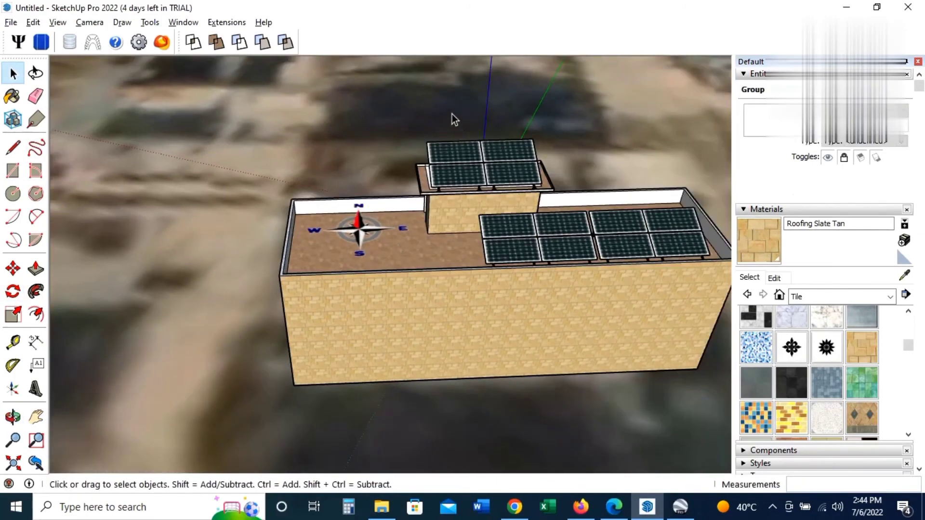
{"action": "scroll", "coordinate": [452, 116], "scroll_direction": "up", "scroll_amount": 5}
{"action": "scroll", "coordinate": [430, 311], "scroll_direction": "down", "scroll_amount": 3}
{"action": "scroll", "coordinate": [395, 342], "scroll_direction": "down", "scroll_amount": 3}
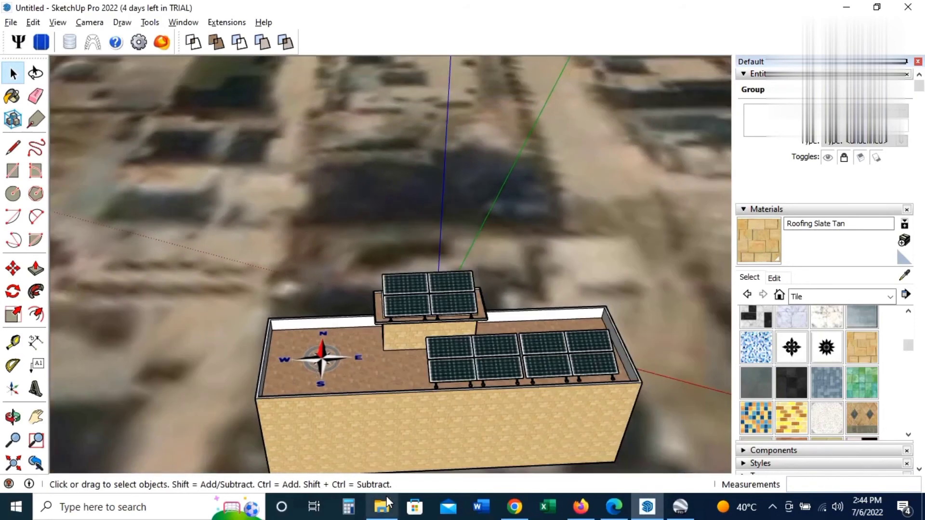
{"action": "scroll", "coordinate": [331, 418], "scroll_direction": "up", "scroll_amount": 5}
Step: Move the compass image along the roof closer to the rooftop room
{"action": "key", "text": "m"}
{"action": "left_click", "coordinate": [332, 366]}
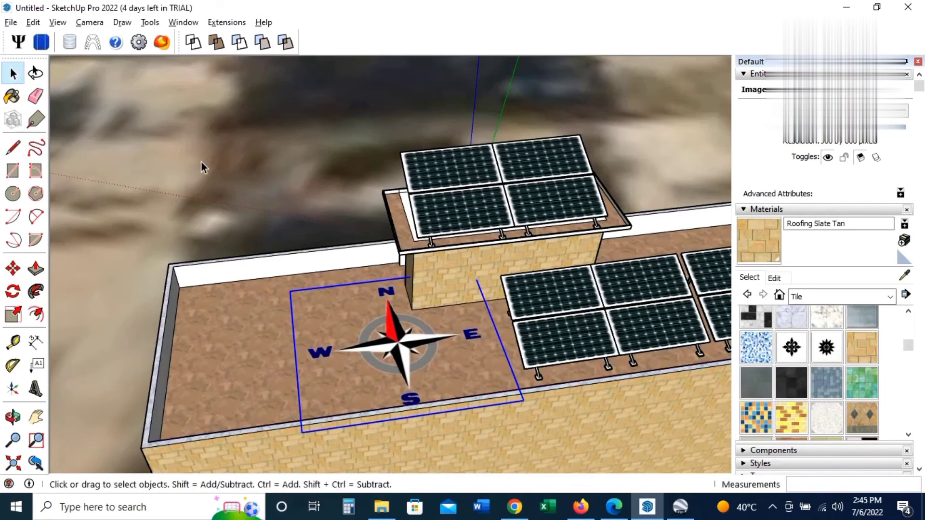
{"action": "scroll", "coordinate": [449, 383], "scroll_direction": "down", "scroll_amount": 2}
{"action": "scroll", "coordinate": [400, 370], "scroll_direction": "down", "scroll_amount": 2}
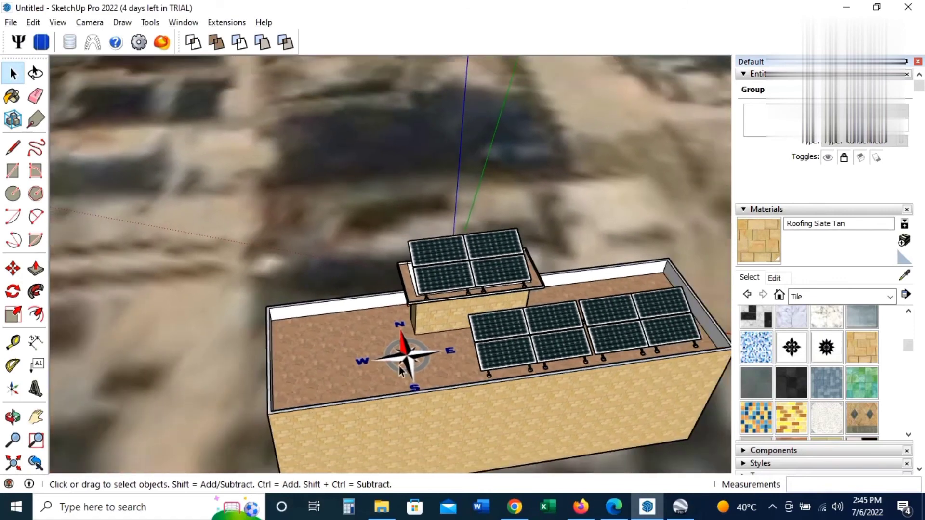
{"action": "scroll", "coordinate": [484, 415], "scroll_direction": "up", "scroll_amount": 2}
{"action": "scroll", "coordinate": [475, 423], "scroll_direction": "up", "scroll_amount": 2}
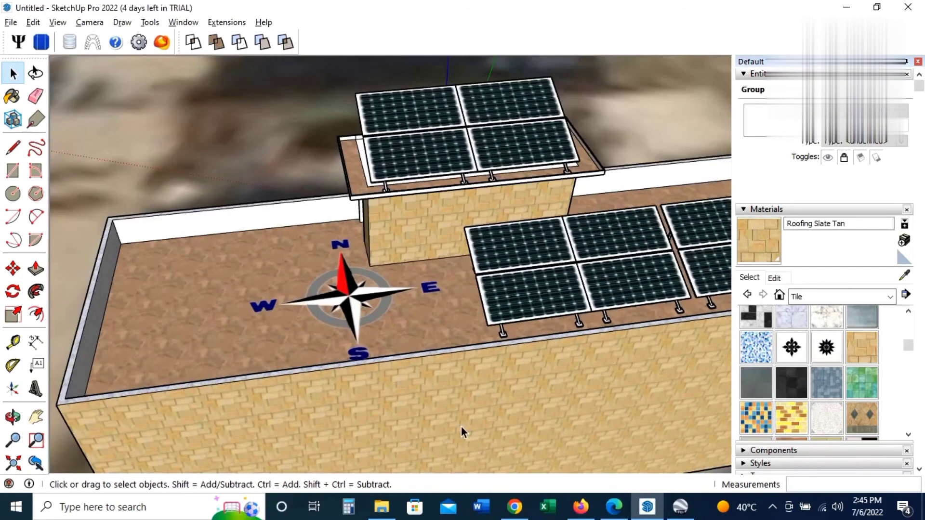
{"action": "mouse_move", "coordinate": [461, 426]}
{"action": "middle_mouse_down"}
{"action": "mouse_move", "coordinate": [587, 388]}
{"action": "mouse_move", "coordinate": [256, 336]}
{"action": "mouse_move", "coordinate": [424, 312]}
{"action": "mouse_move", "coordinate": [448, 320]}
{"action": "mouse_move", "coordinate": [340, 305]}
{"action": "mouse_move", "coordinate": [312, 284]}
{"action": "middle_mouse_up"}
{"action": "mouse_move", "coordinate": [426, 332]}
{"action": "middle_mouse_down"}
{"action": "mouse_move", "coordinate": [483, 353]}
{"action": "mouse_move", "coordinate": [384, 320]}
{"action": "mouse_move", "coordinate": [446, 343]}
{"action": "middle_mouse_up"}
{"action": "mouse_move", "coordinate": [446, 343]}
{"action": "left_mouse_down"}
{"action": "mouse_move", "coordinate": [472, 376]}
{"action": "mouse_move", "coordinate": [509, 378]}
{"action": "mouse_move", "coordinate": [413, 354]}
{"action": "mouse_move", "coordinate": [537, 377]}
{"action": "mouse_move", "coordinate": [439, 371]}
{"action": "mouse_move", "coordinate": [496, 388]}
{"action": "mouse_move", "coordinate": [480, 380]}
{"action": "left_mouse_up"}
{"action": "scroll", "coordinate": [480, 380], "scroll_direction": "down", "scroll_amount": 2}
{"action": "scroll", "coordinate": [433, 374], "scroll_direction": "down", "scroll_amount": 2}
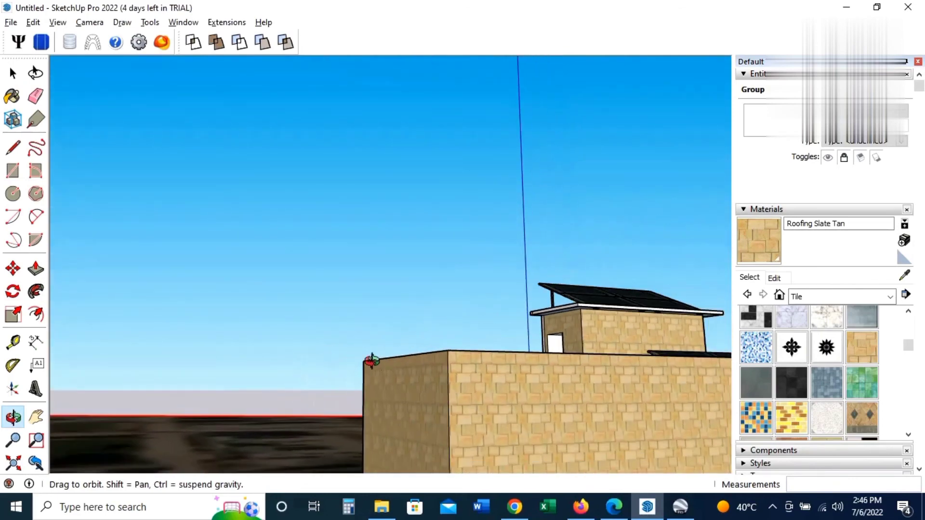
{"action": "scroll", "coordinate": [371, 362], "scroll_direction": "down", "scroll_amount": 5}
{"action": "mouse_move", "coordinate": [398, 291]}
{"action": "left_mouse_down"}
{"action": "mouse_move", "coordinate": [410, 398]}
{"action": "mouse_move", "coordinate": [509, 358]}
{"action": "mouse_move", "coordinate": [471, 405]}
{"action": "left_mouse_up"}
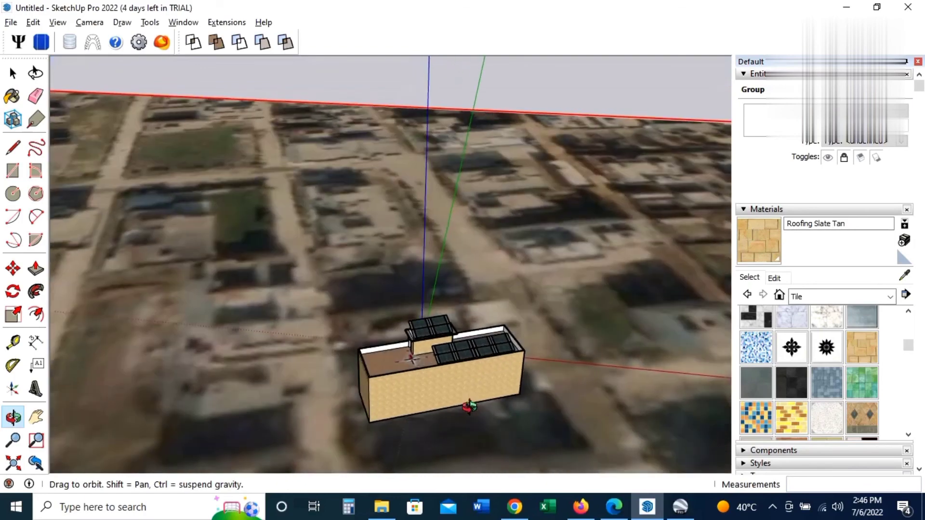
{"action": "scroll", "coordinate": [458, 371], "scroll_direction": "up", "scroll_amount": 3}
{"action": "scroll", "coordinate": [452, 368], "scroll_direction": "up", "scroll_amount": 3}
{"action": "mouse_move", "coordinate": [452, 368]}
{"action": "left_mouse_down"}
{"action": "mouse_move", "coordinate": [436, 362]}
{"action": "mouse_move", "coordinate": [374, 434]}
{"action": "mouse_move", "coordinate": [426, 417]}
{"action": "mouse_move", "coordinate": [417, 423]}
{"action": "mouse_move", "coordinate": [396, 406]}
{"action": "mouse_move", "coordinate": [434, 385]}
{"action": "left_mouse_up"}
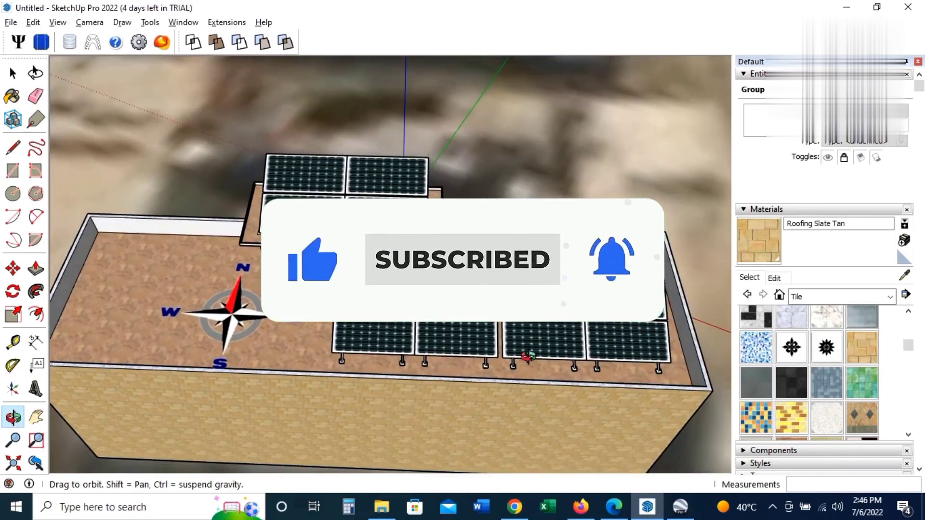